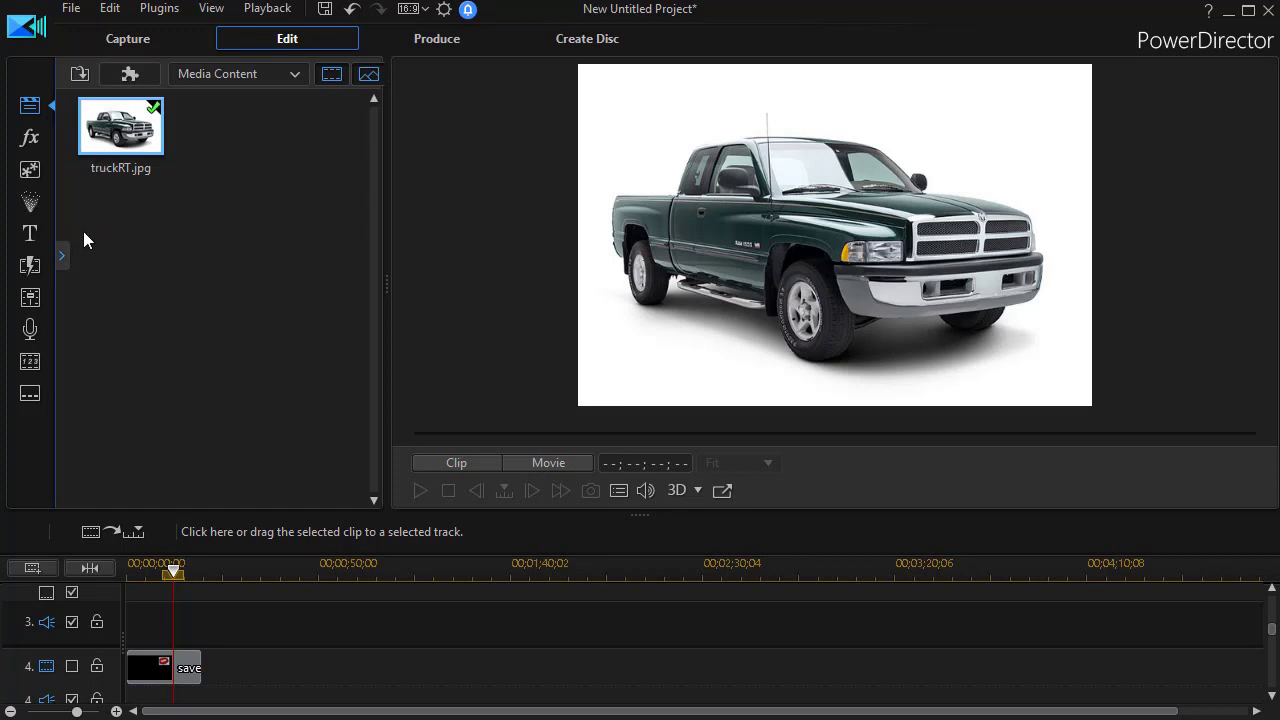
Start a new particle object in the Particle Room with save_left_red as its particle image.
left_click(27, 207)
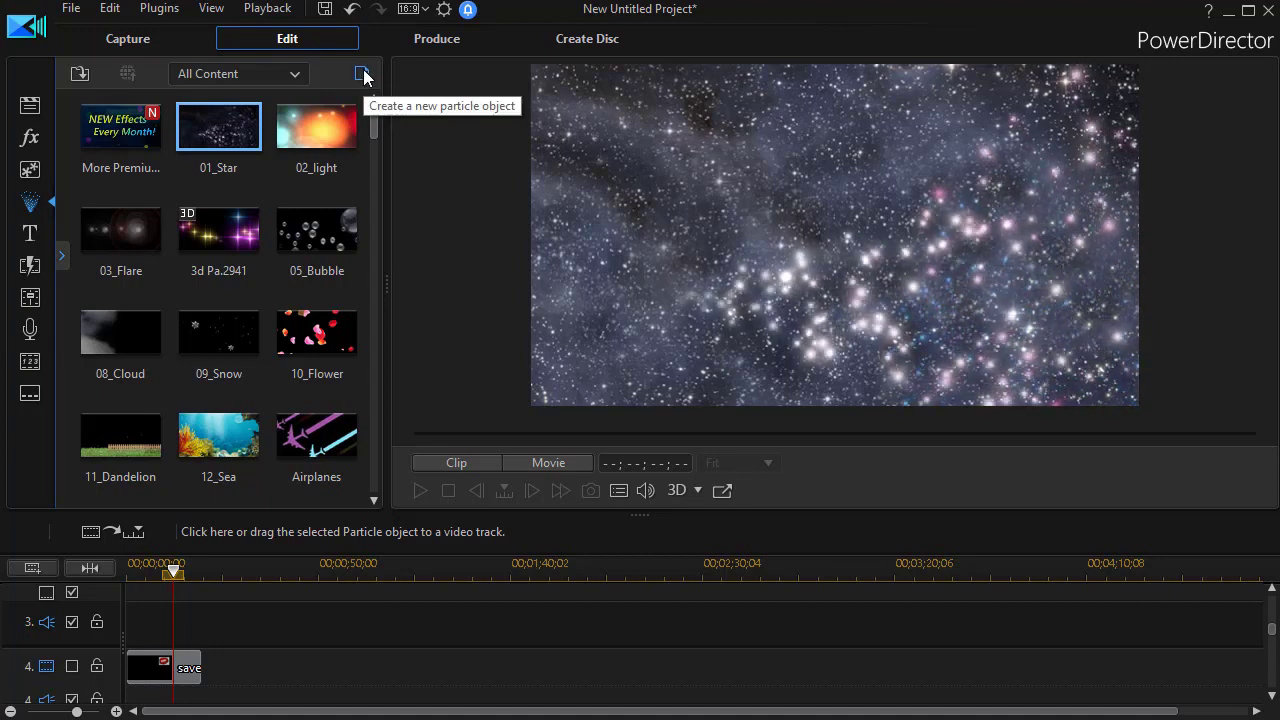
left_click(362, 79)
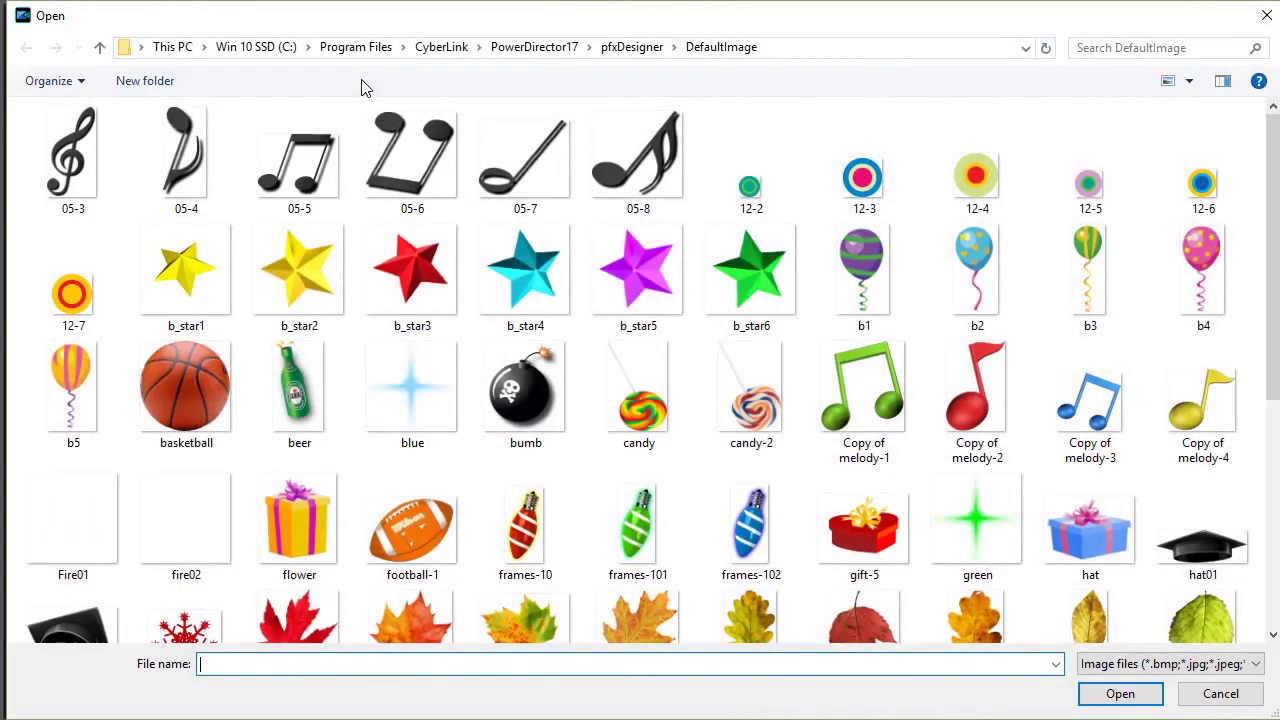
scroll(332, 318, "down", 4)
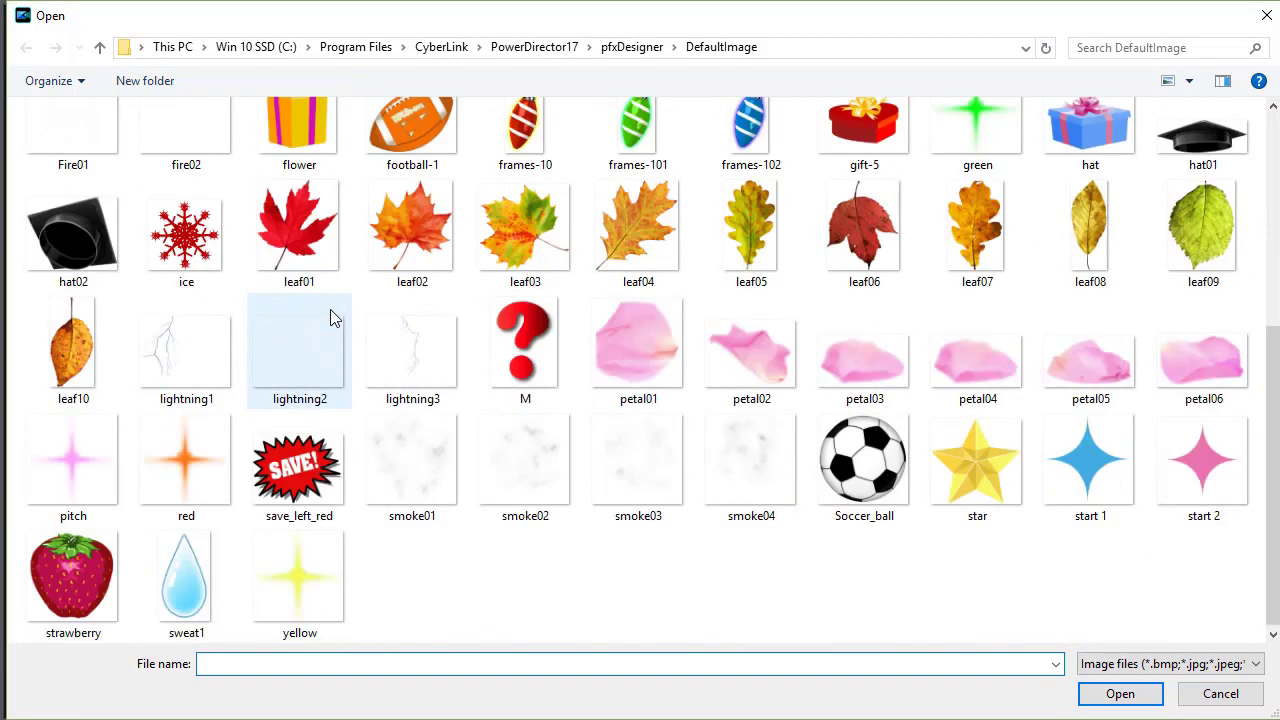
left_click(293, 470)
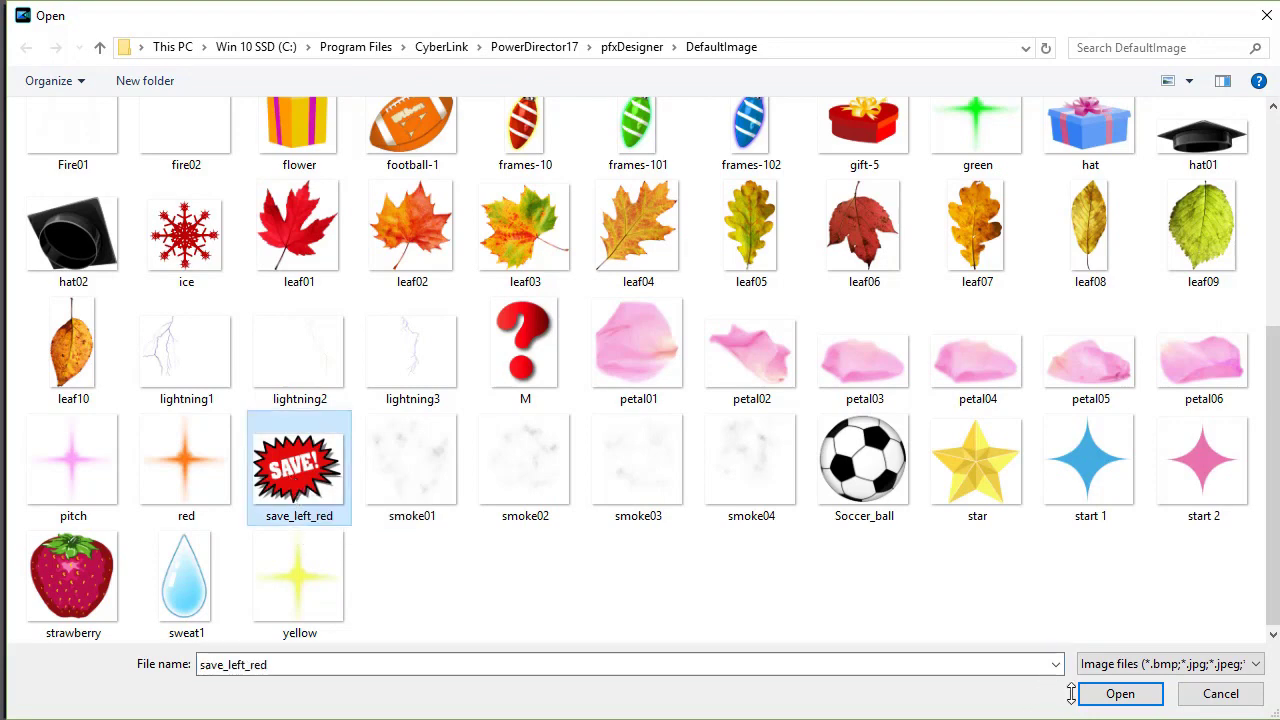
left_click(1120, 694)
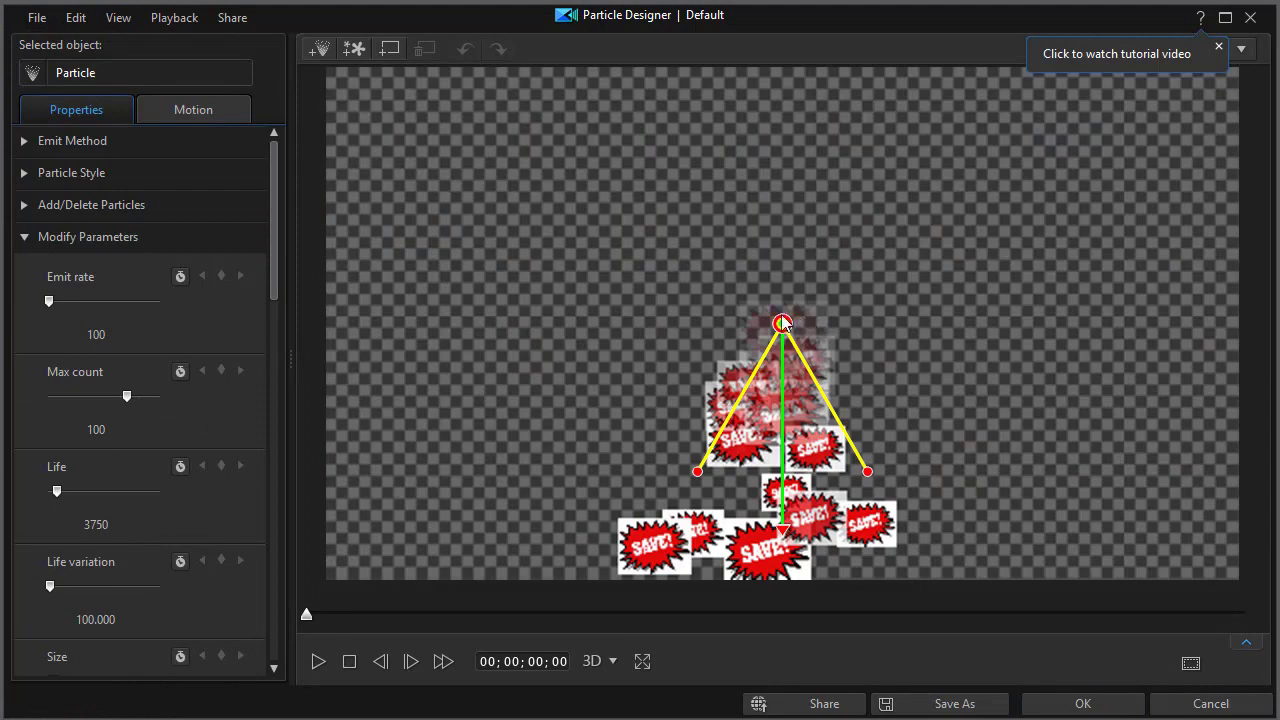
Place the emitter at the canvas's left middle with its emission direction pointing right.
left_click_drag(784, 325, 462, 230)
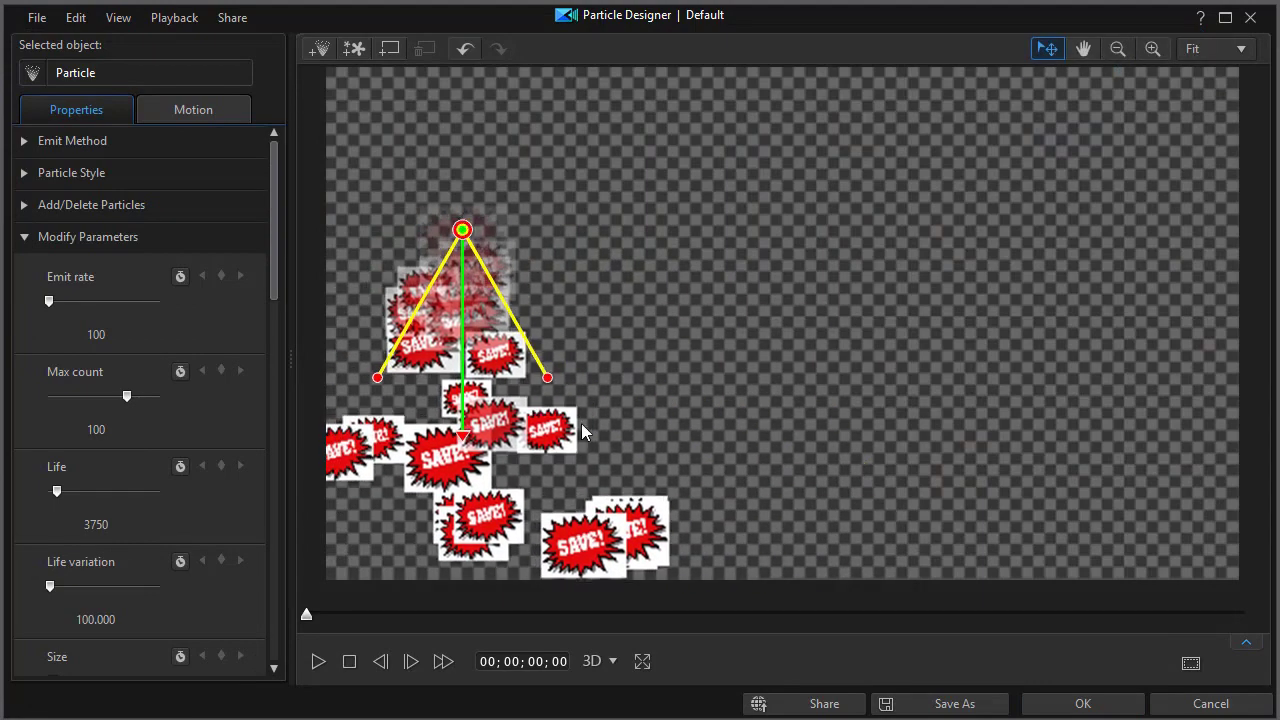
left_click_drag(466, 443, 764, 229)
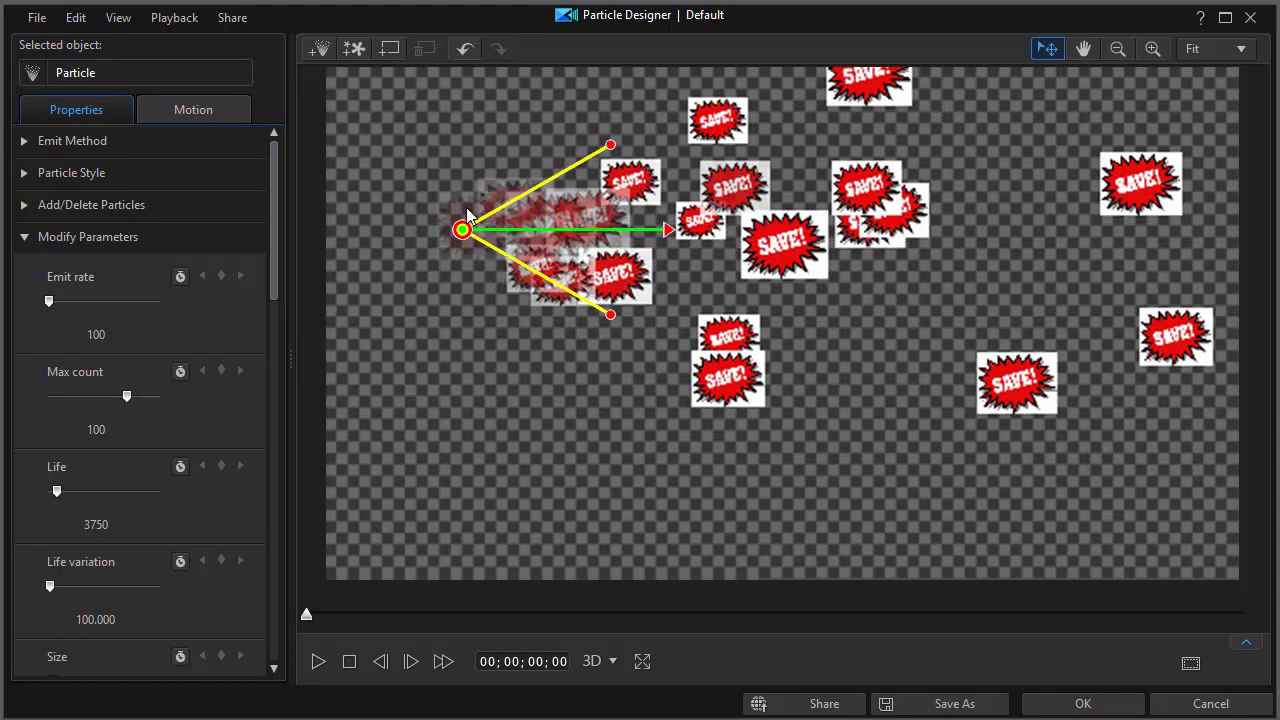
left_click_drag(457, 242, 360, 315)
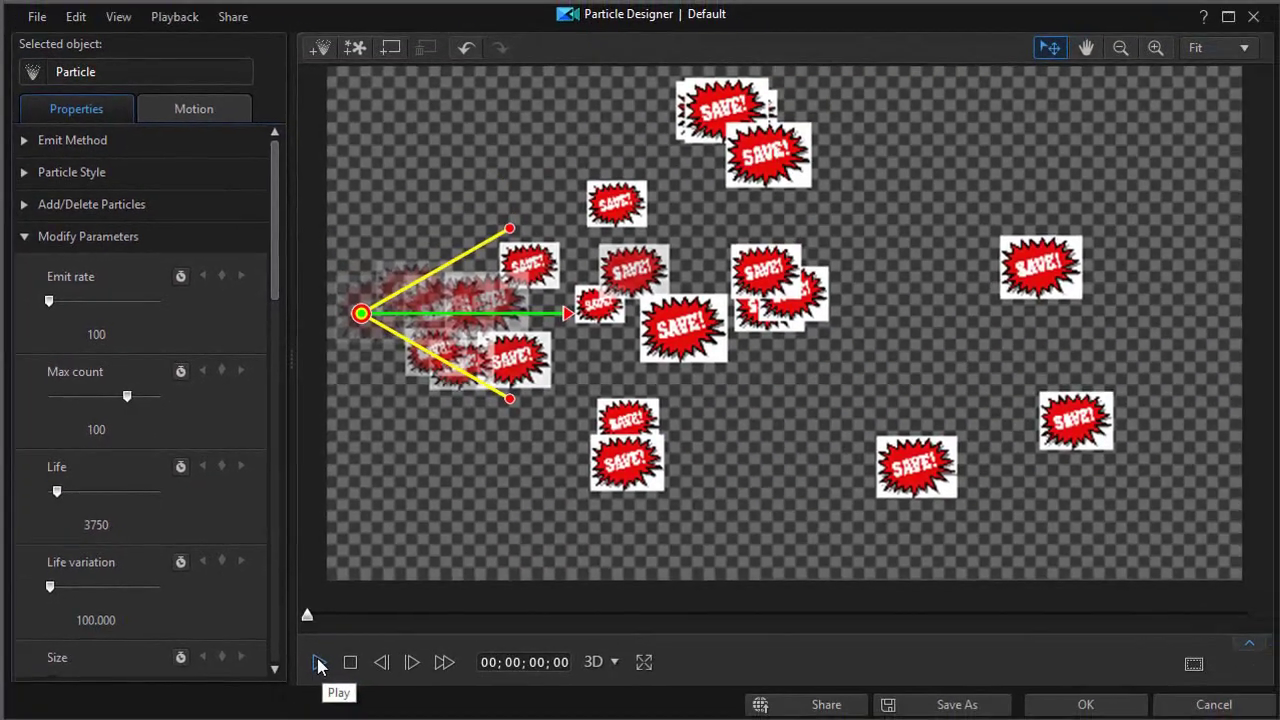
Preview the effect, then raise the Emit rate to 3001 and preview again.
left_click(318, 664)
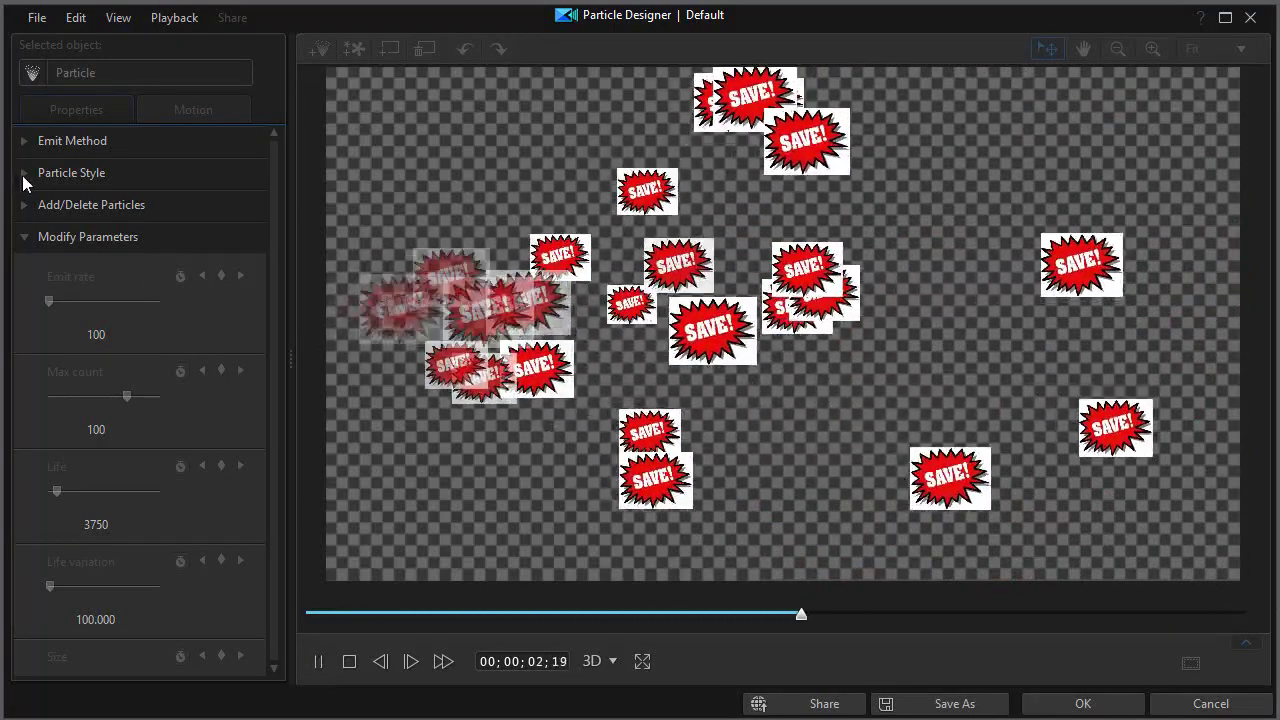
left_click(349, 661)
left_click(349, 661)
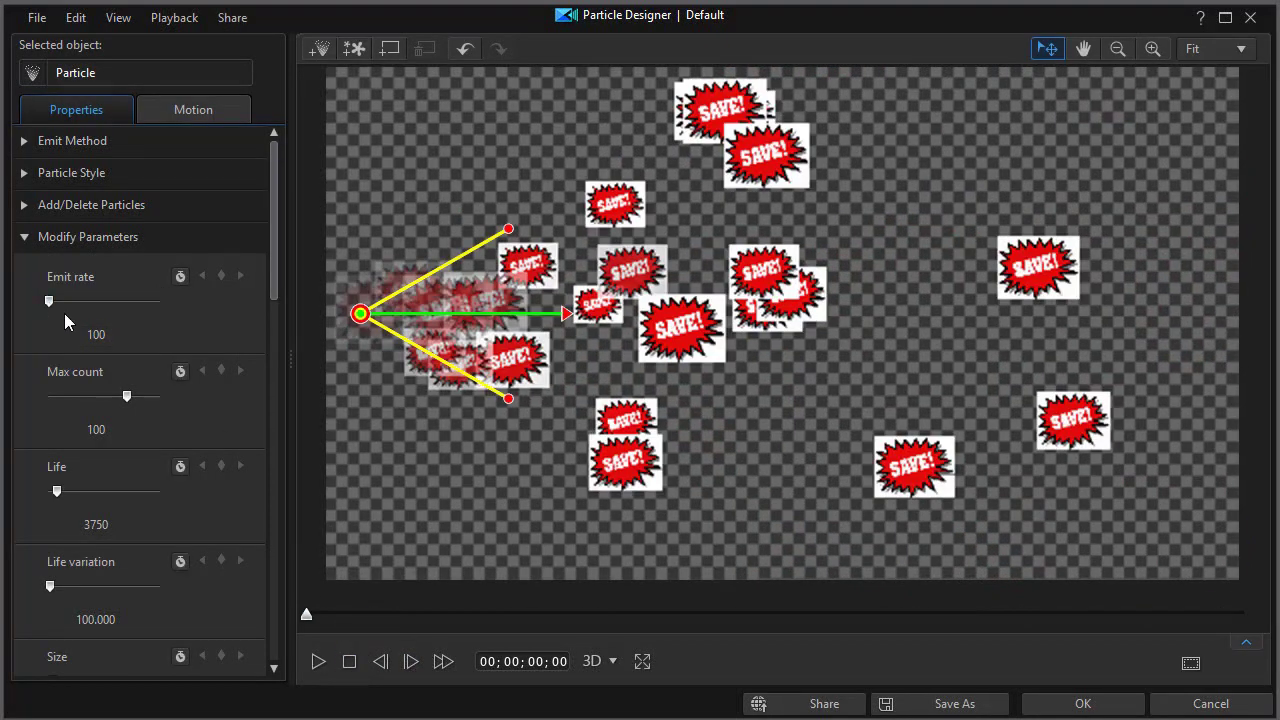
left_click(60, 302)
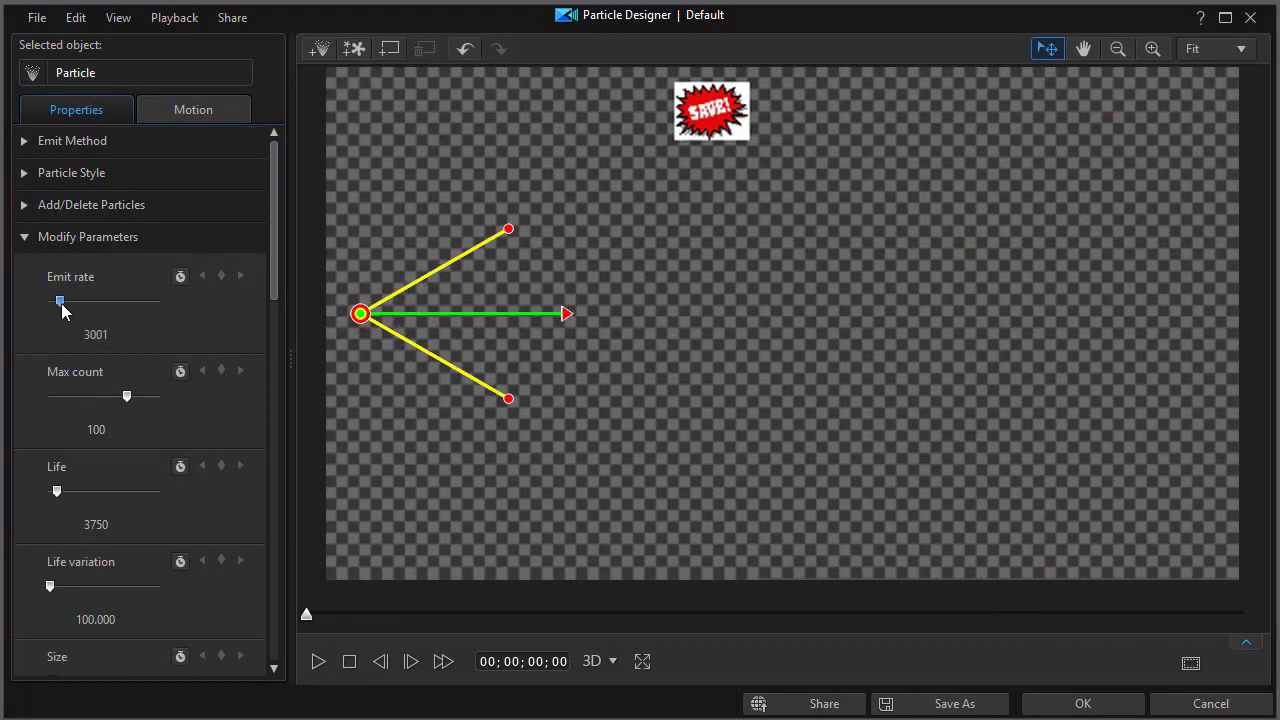
left_click(317, 663)
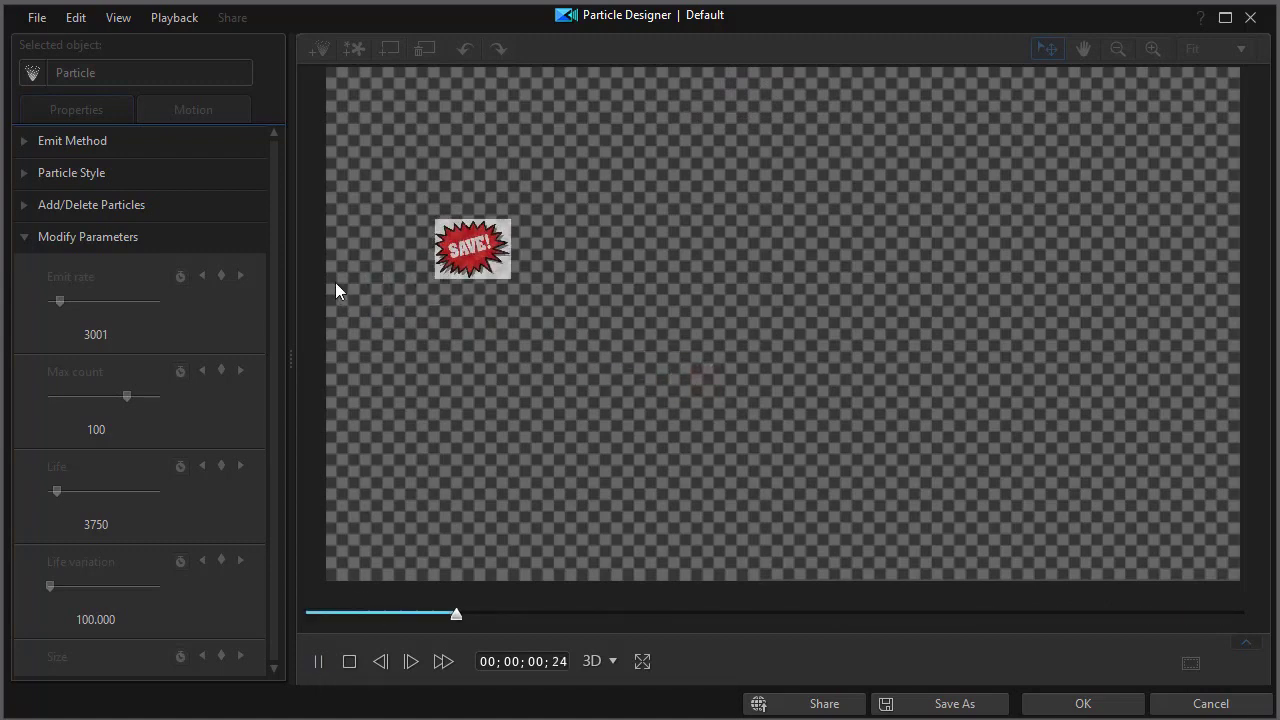
left_click(350, 662)
Drop the Emit rate to 1, then enter 50 and preview the result.
left_click_drag(60, 301, 48, 301)
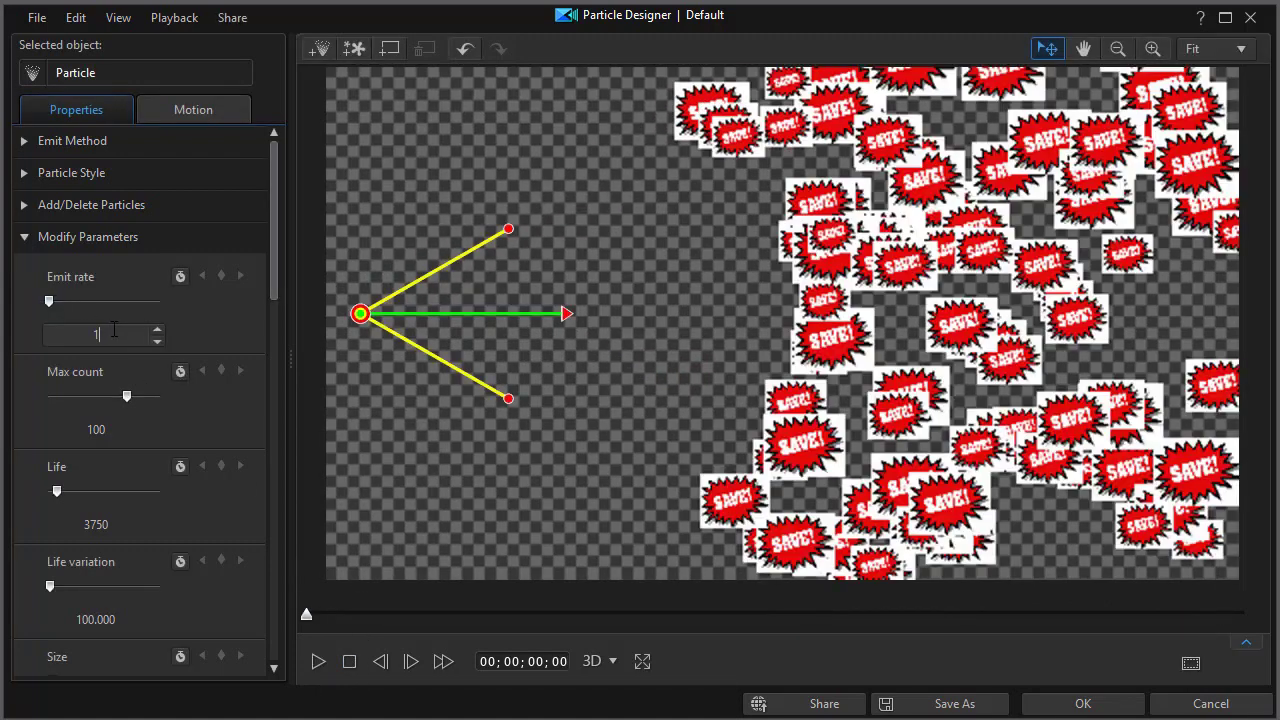
double_click(85, 333)
type("50")
key("Return")
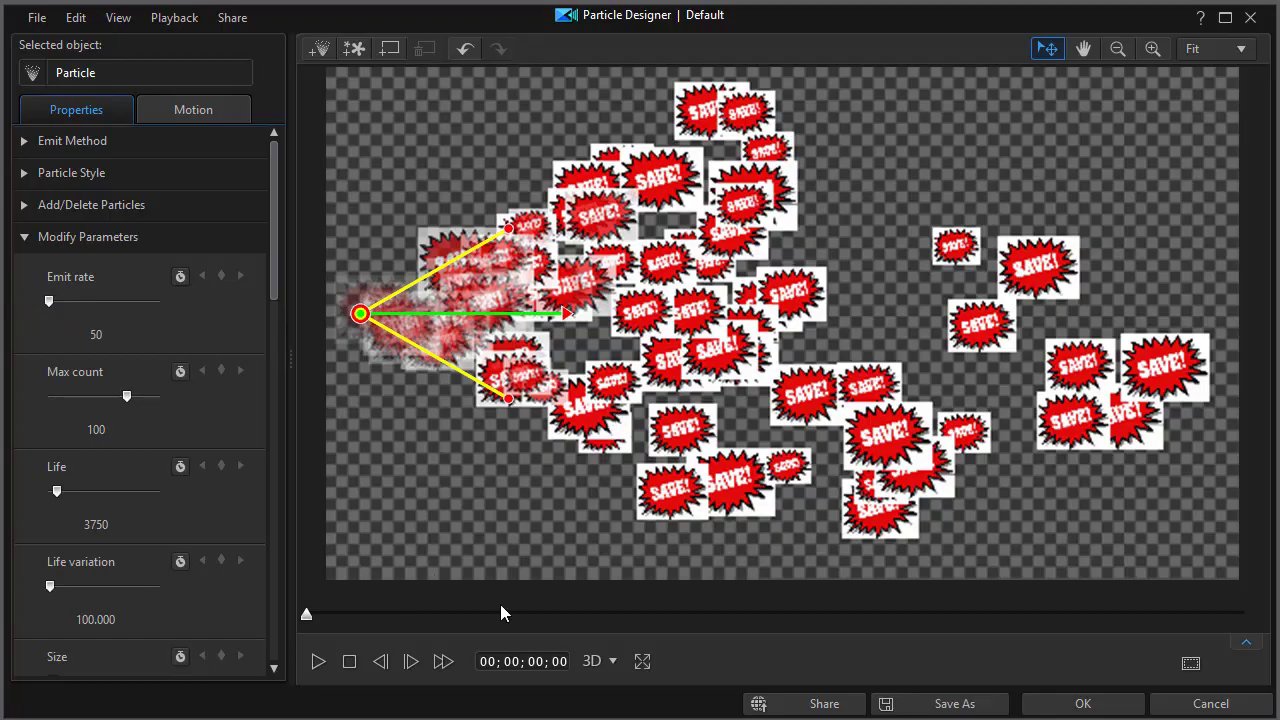
left_click(318, 664)
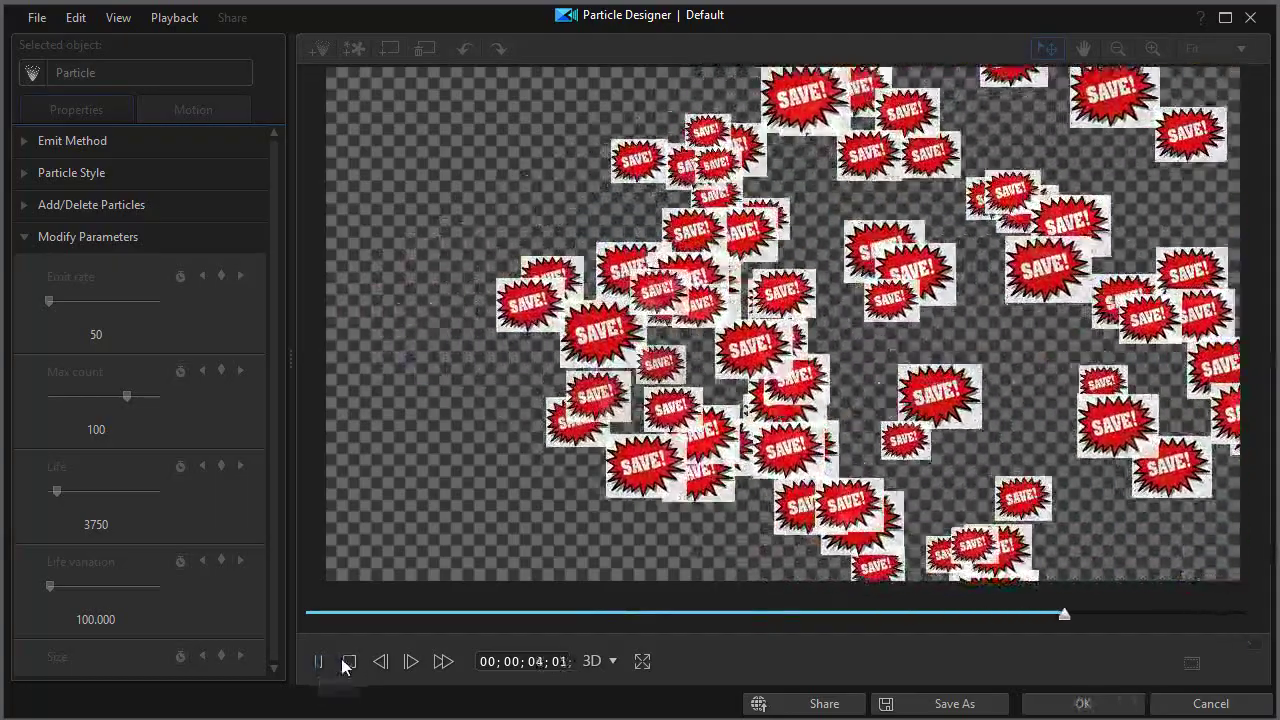
left_click(349, 662)
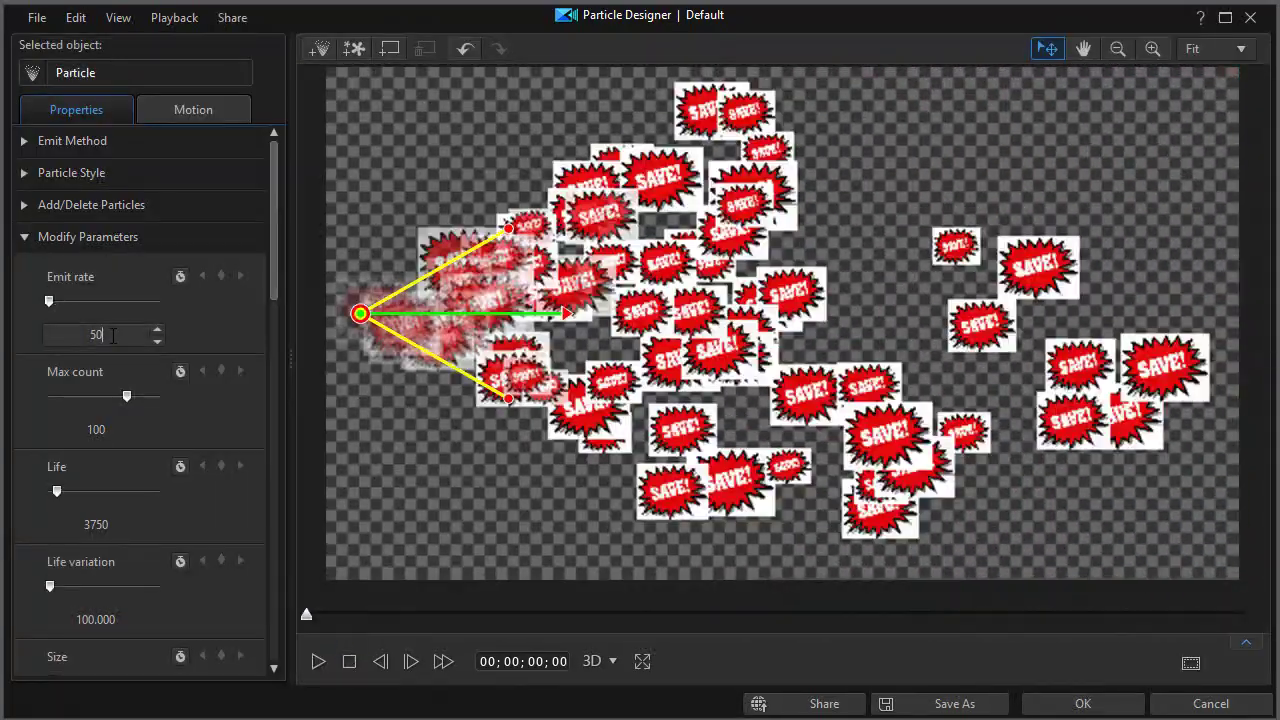
Enter an Emit rate of 200 and preview the effect.
left_click_drag(100, 340, 8, 342)
type("200")
key("Return")
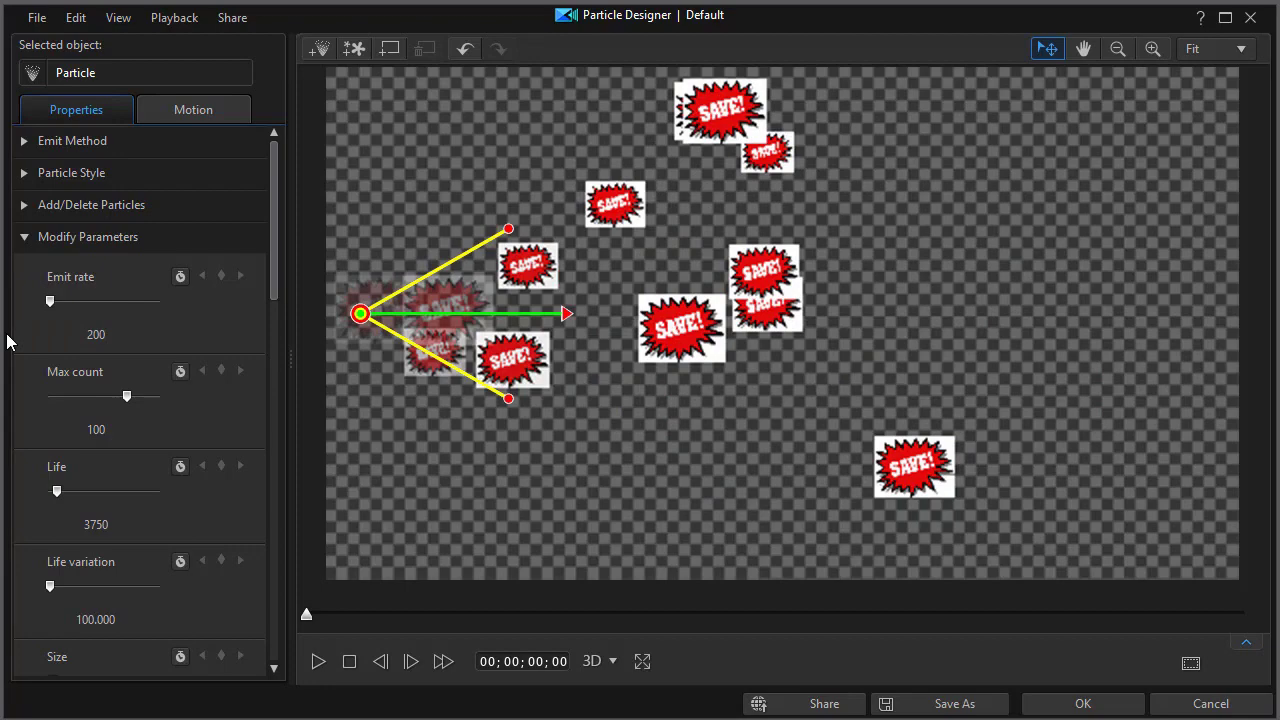
left_click(320, 662)
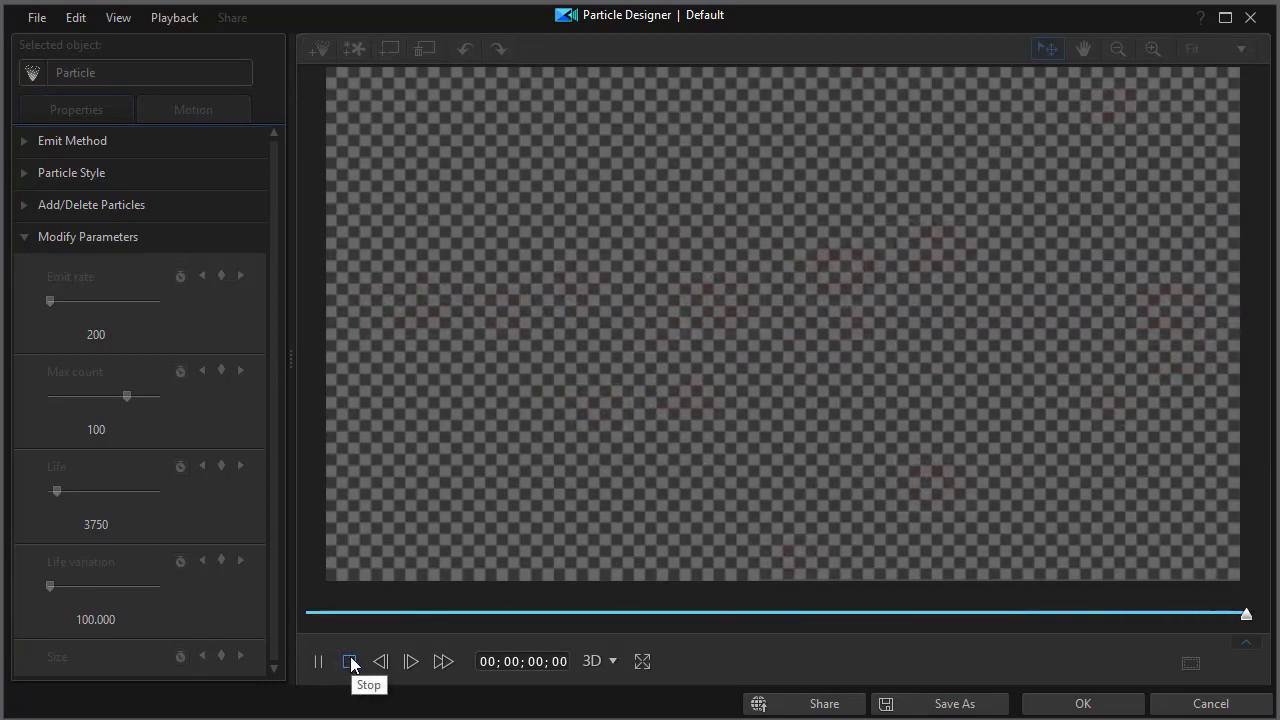
left_click(350, 662)
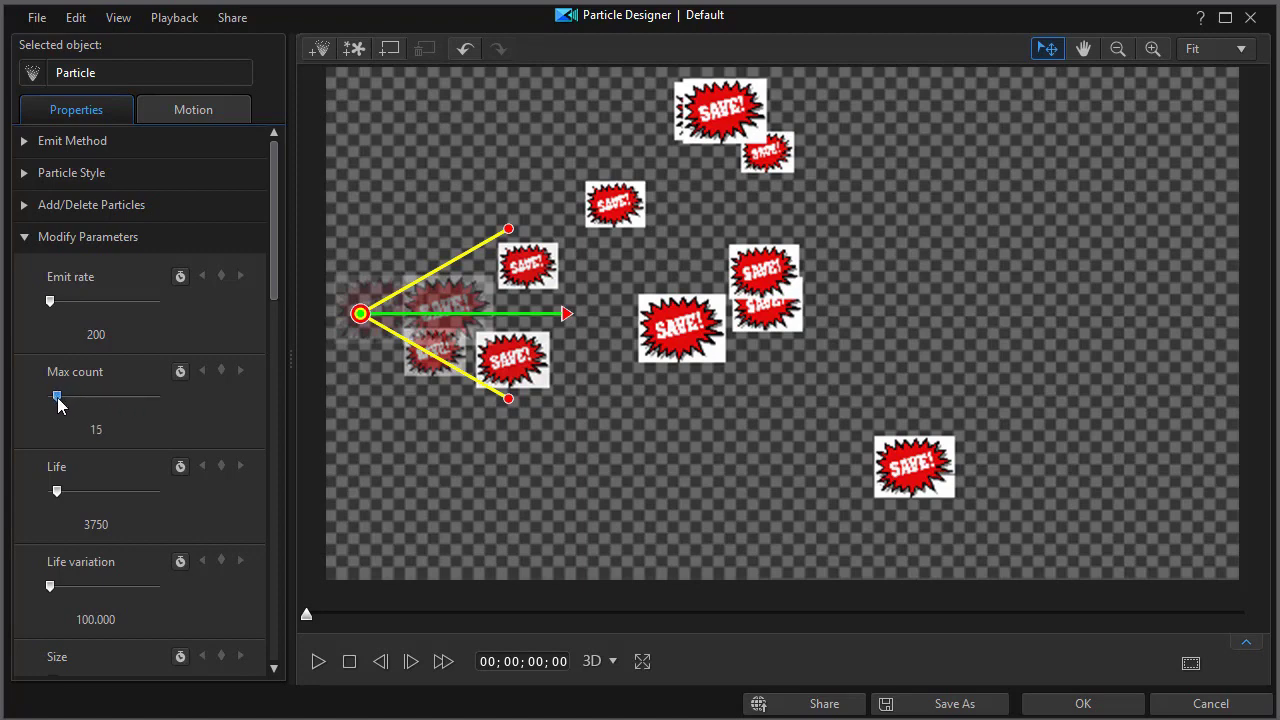
Try a Max count of 10 with a preview, then raise it to 500 and preview again.
left_click_drag(57, 396, 56, 397)
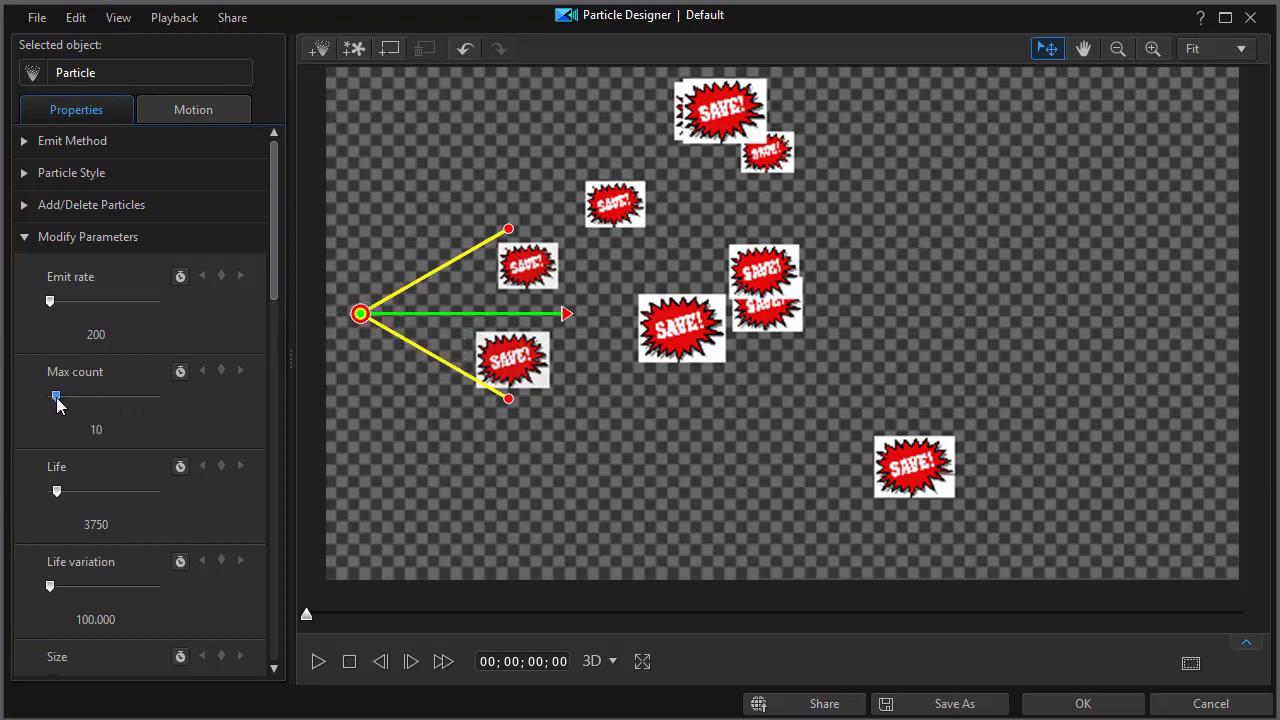
left_click(319, 662)
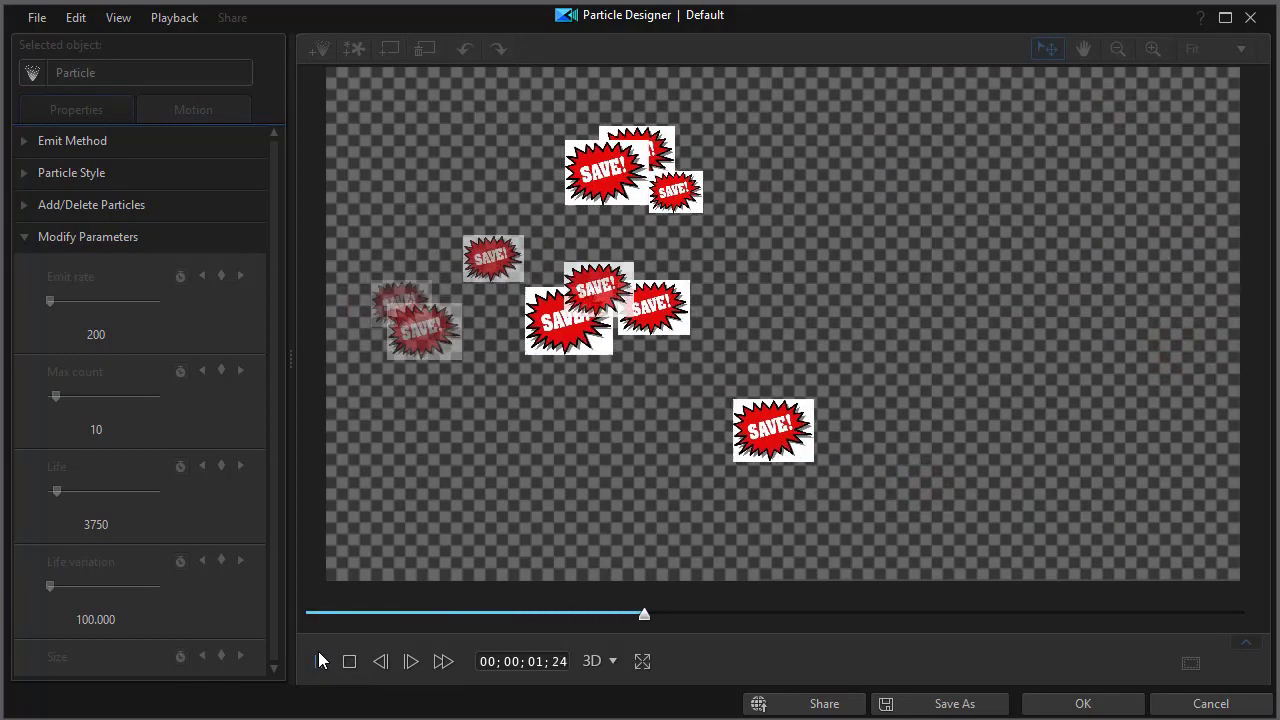
left_click(349, 662)
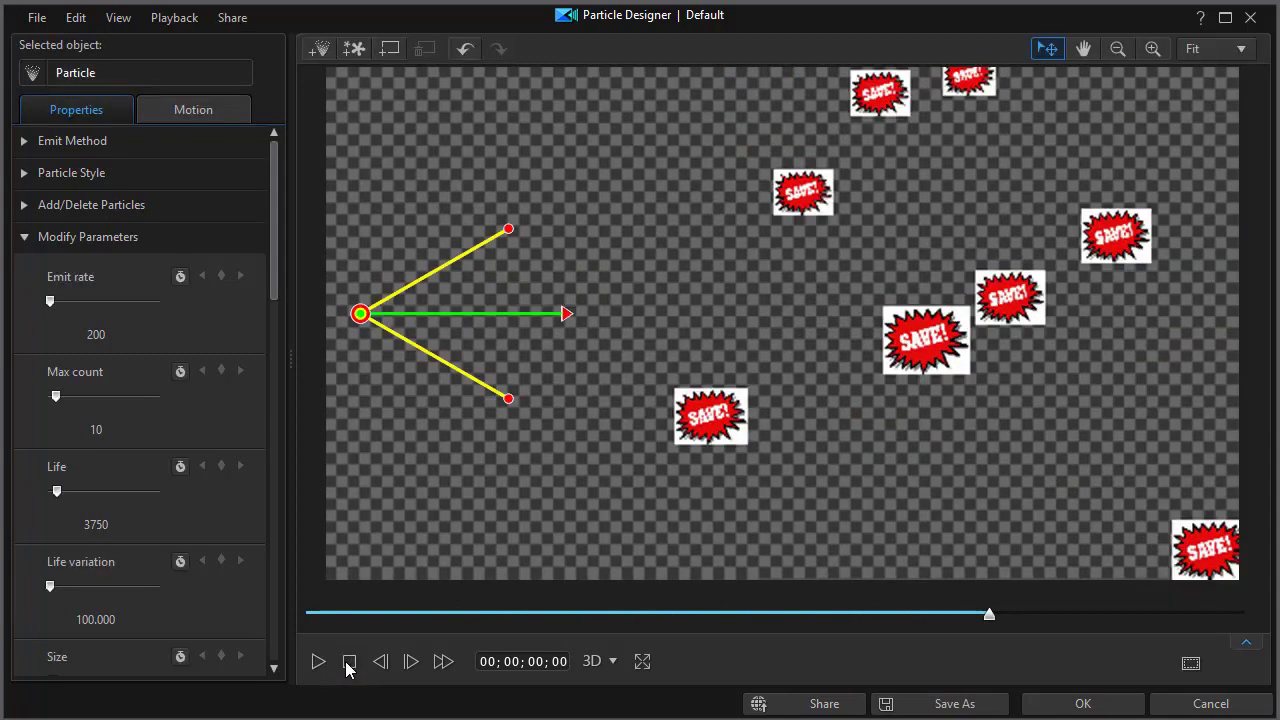
left_click_drag(55, 397, 176, 404)
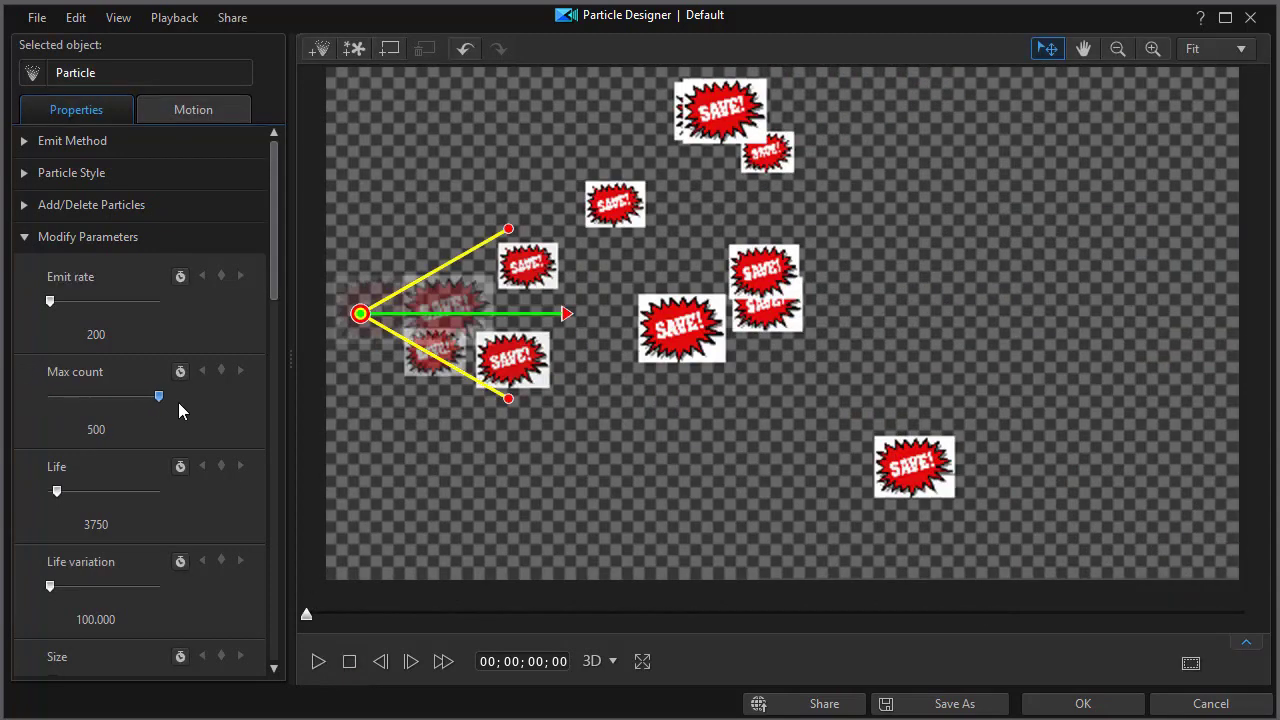
left_click(320, 663)
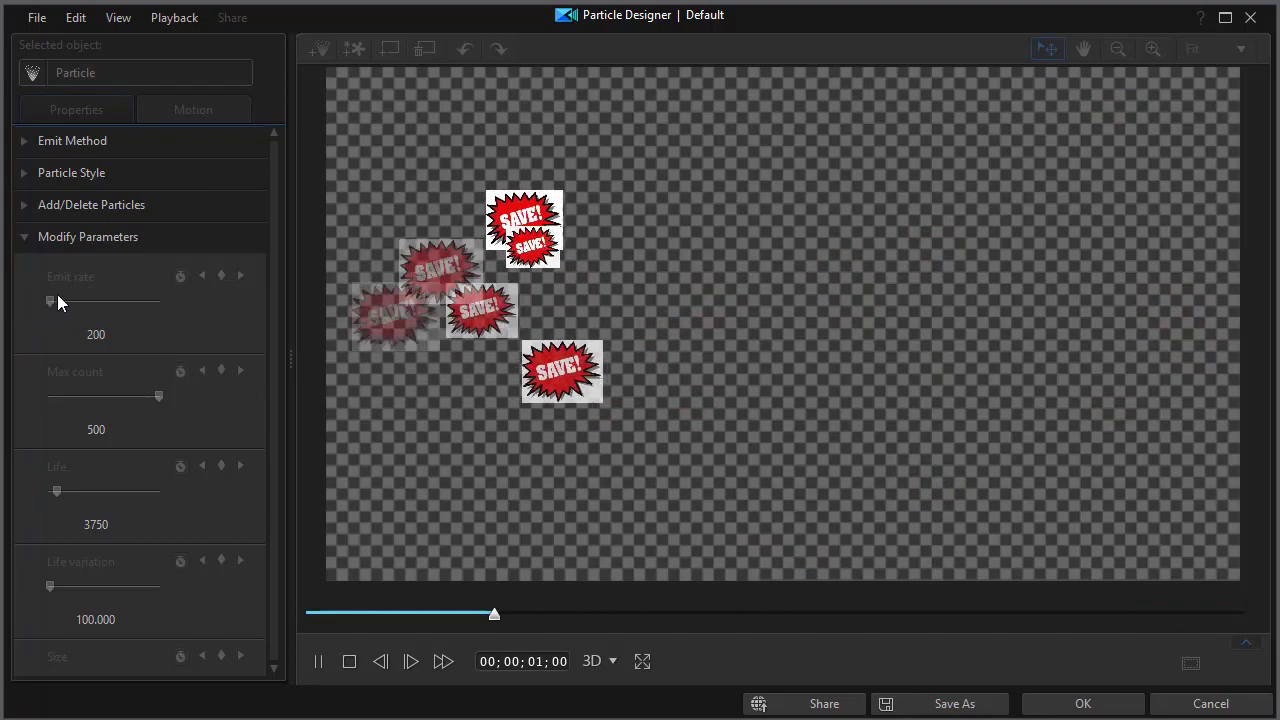
left_click(349, 662)
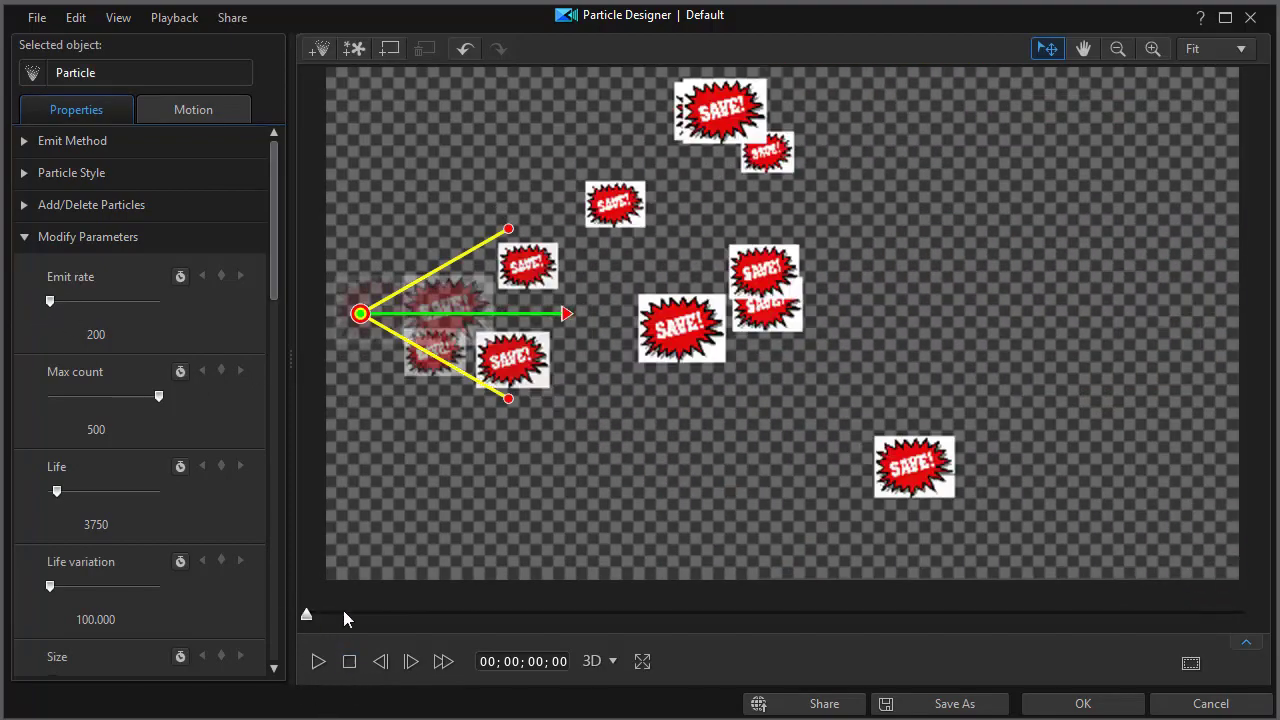
scroll(275, 260, "down", 2)
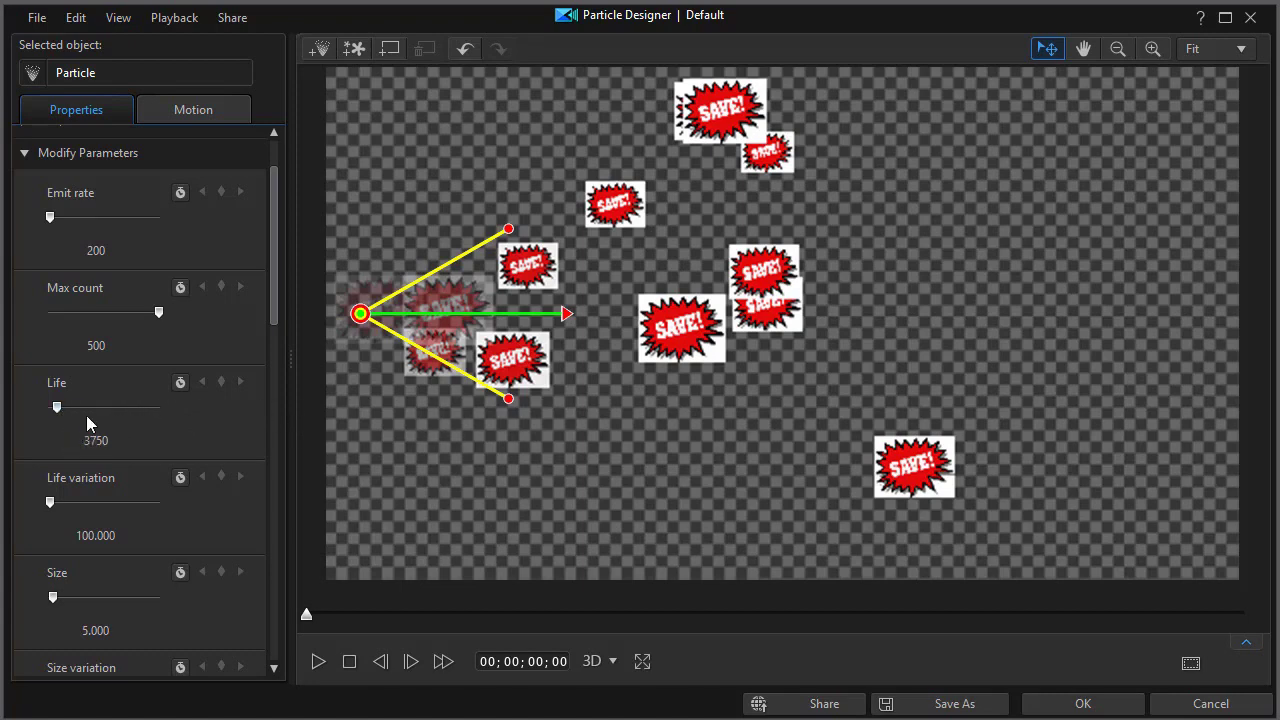
Shorten particle Life from 3750 to 1200, previewing before and after the change.
left_click(318, 664)
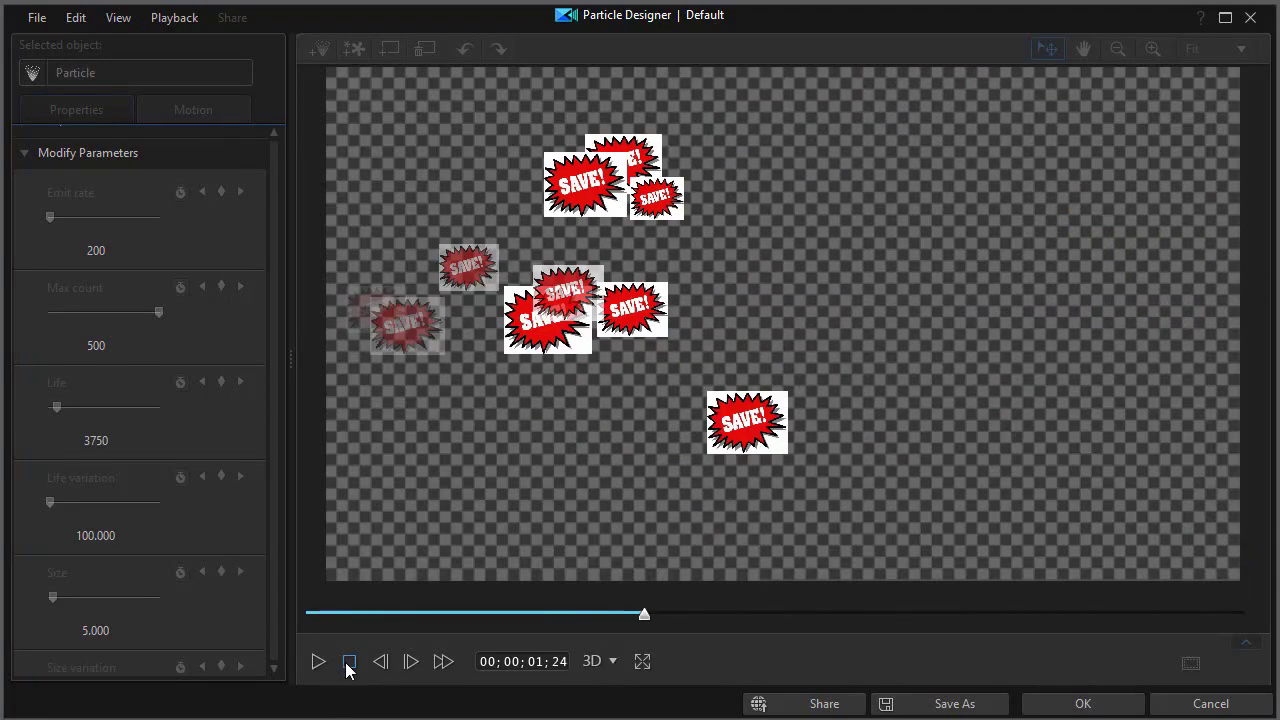
left_click(349, 664)
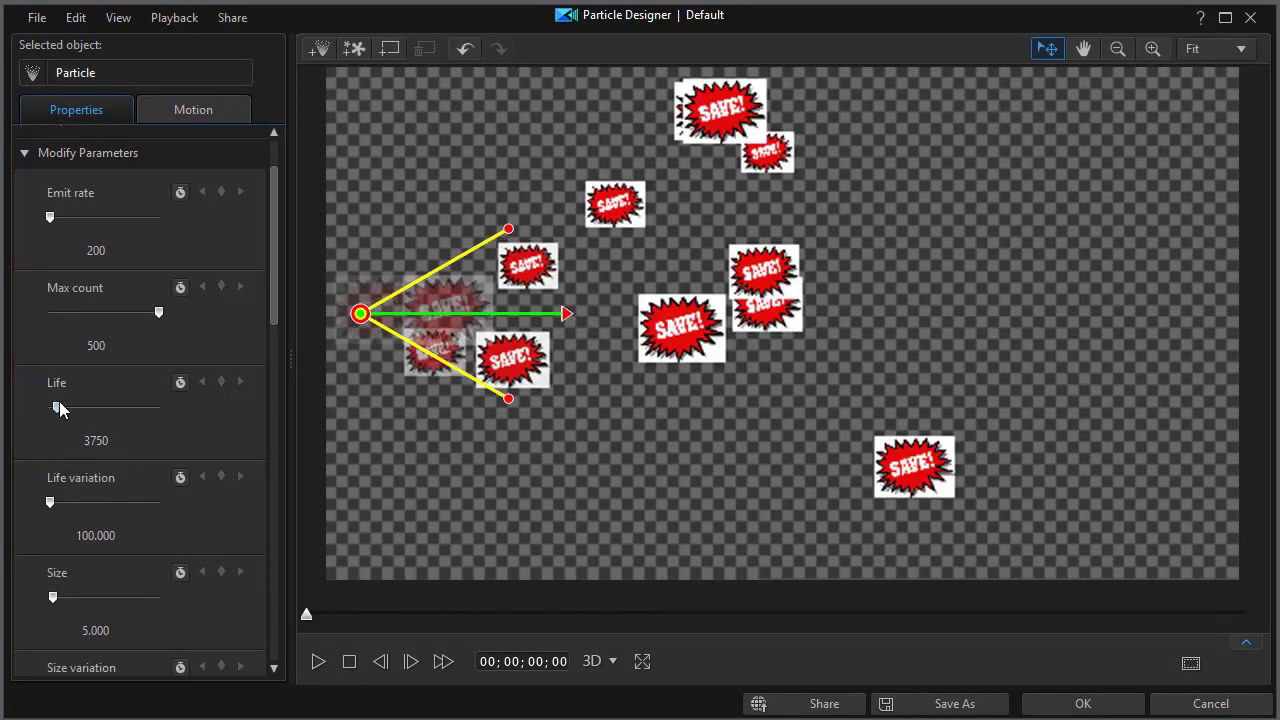
left_click_drag(57, 412, 49, 417)
left_click(319, 663)
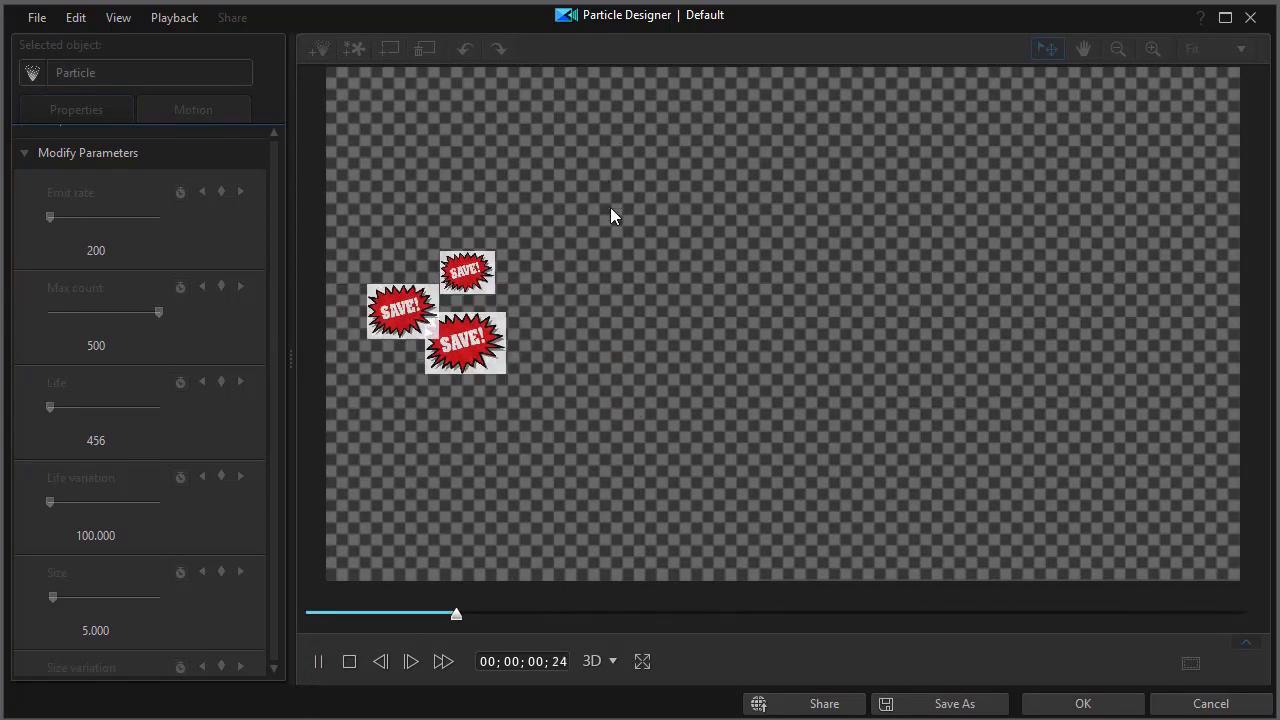
key("ctrl+slash")
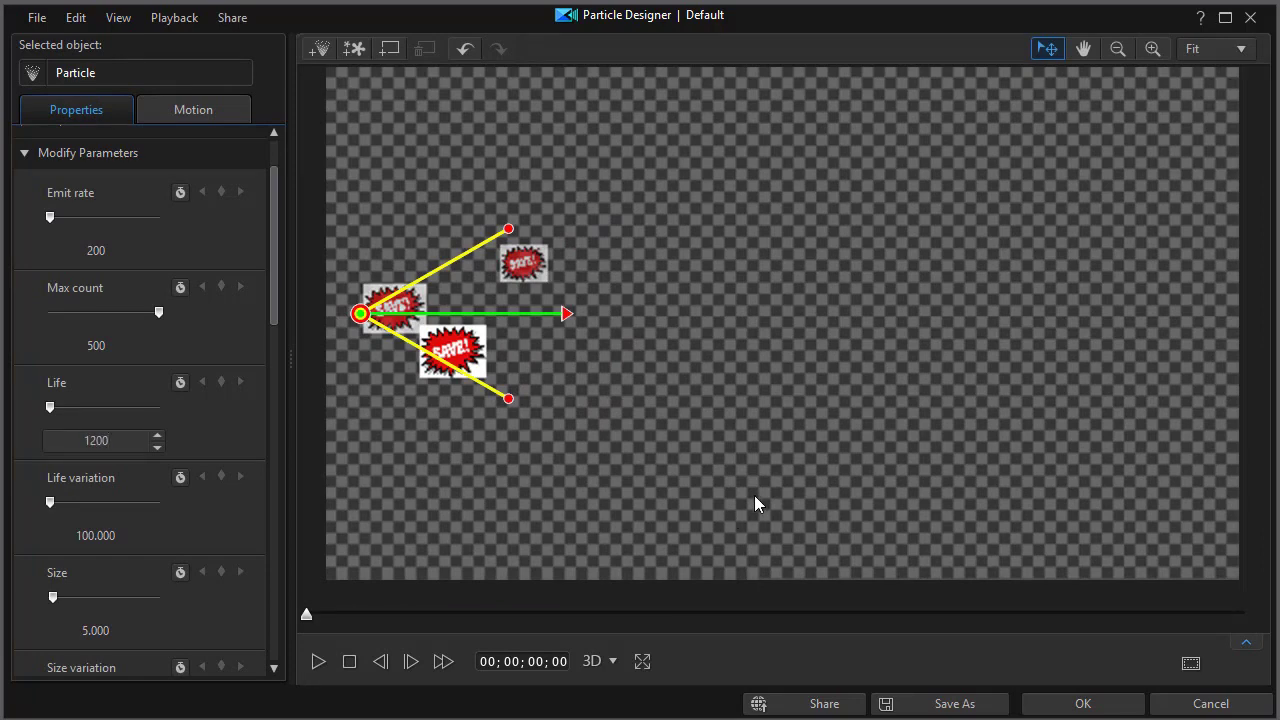
key("Return")
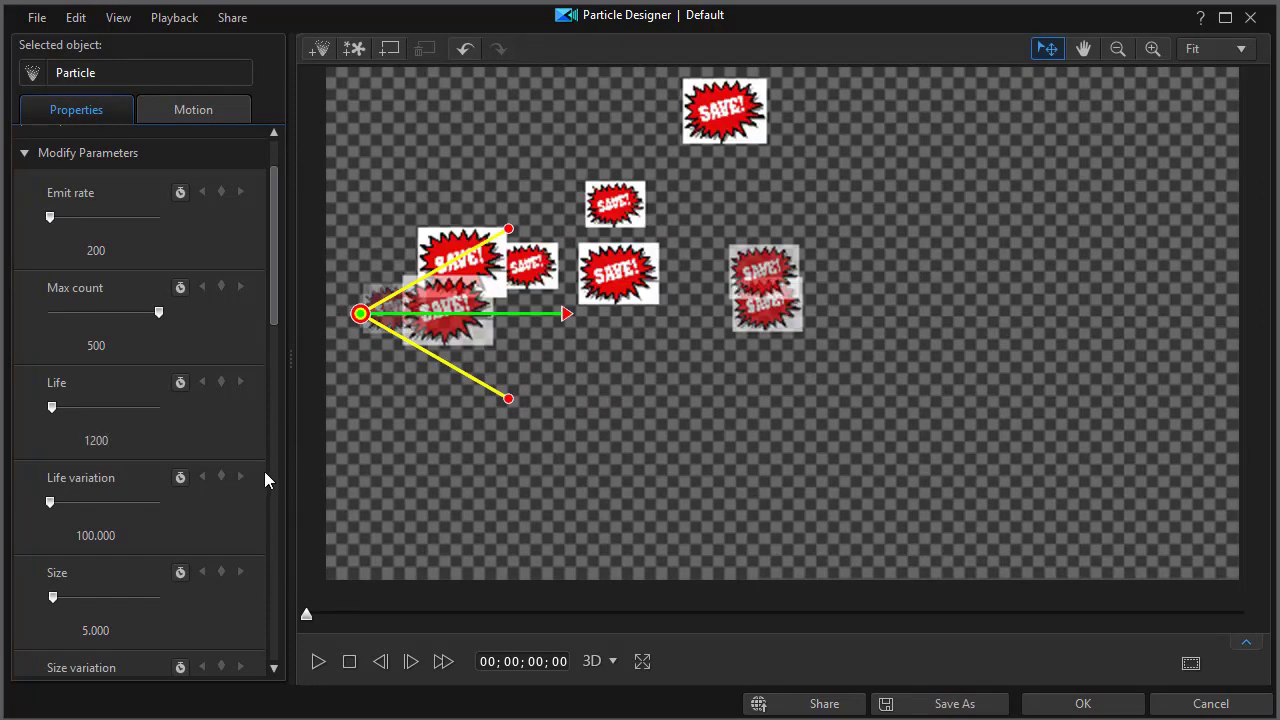
left_click(318, 664)
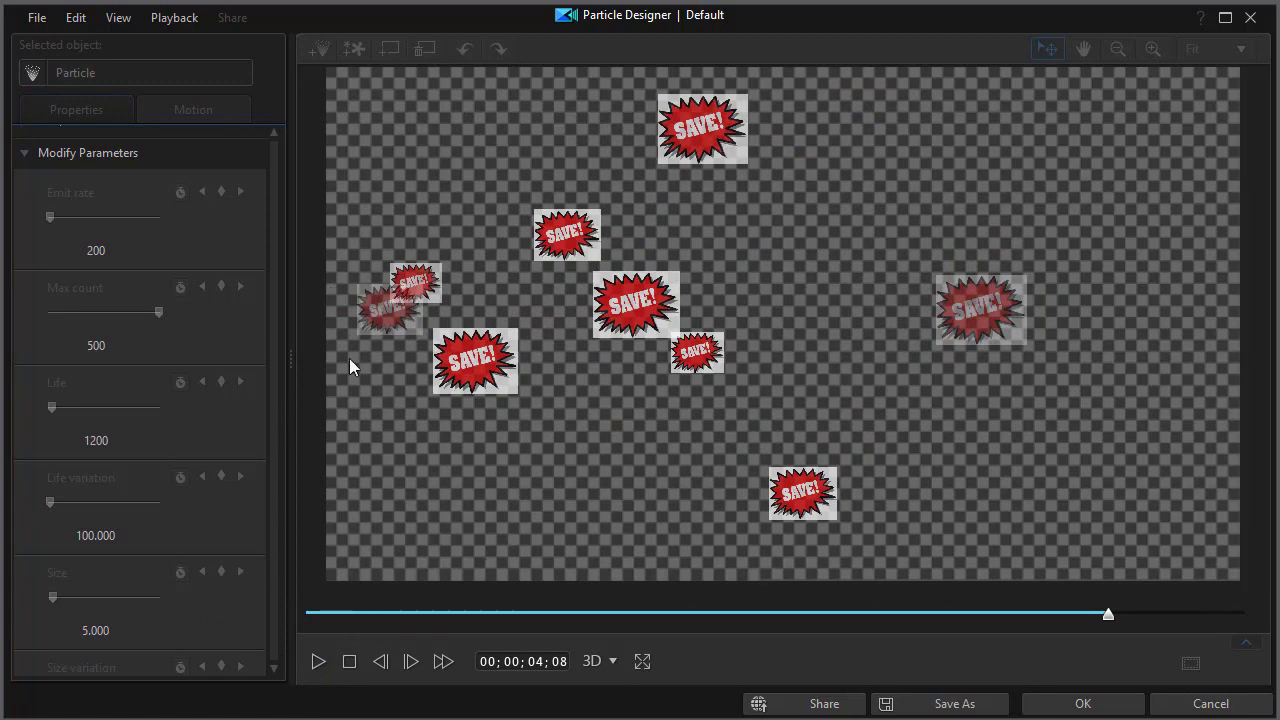
left_click(350, 662)
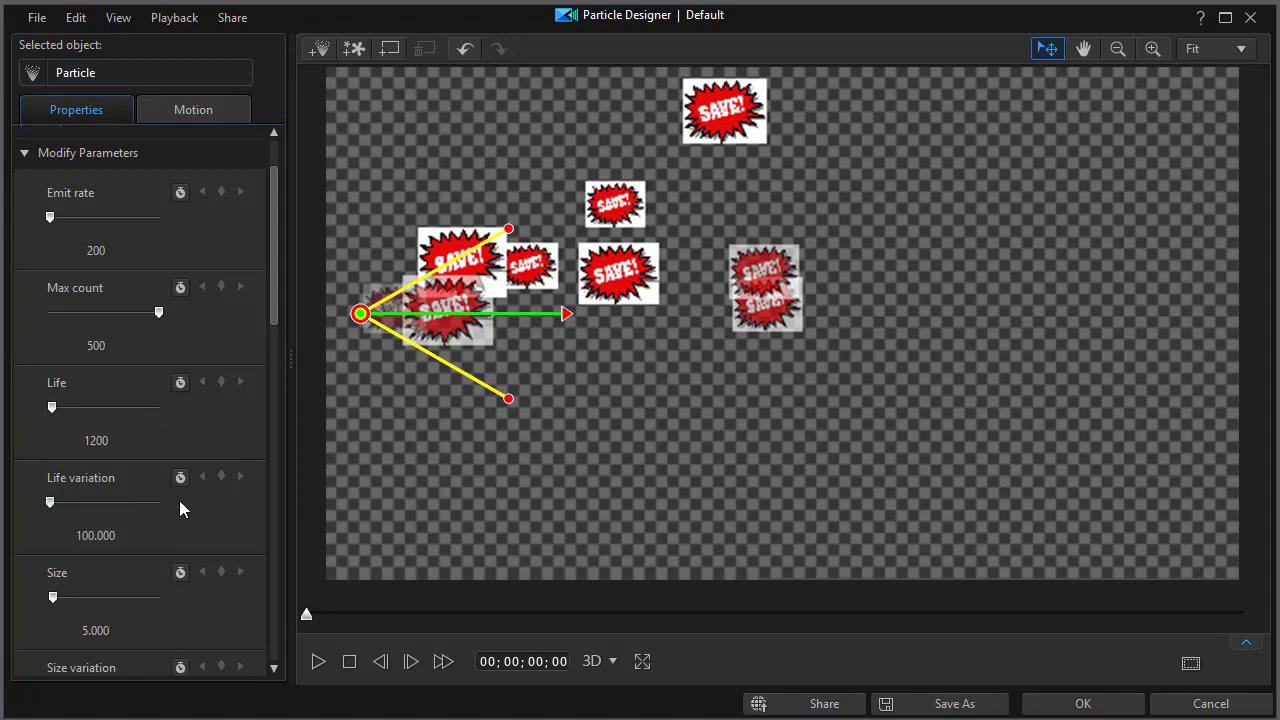
Preview with Life variation at 0, then raise it to about 1000 and preview again.
left_click_drag(50, 503, 25, 497)
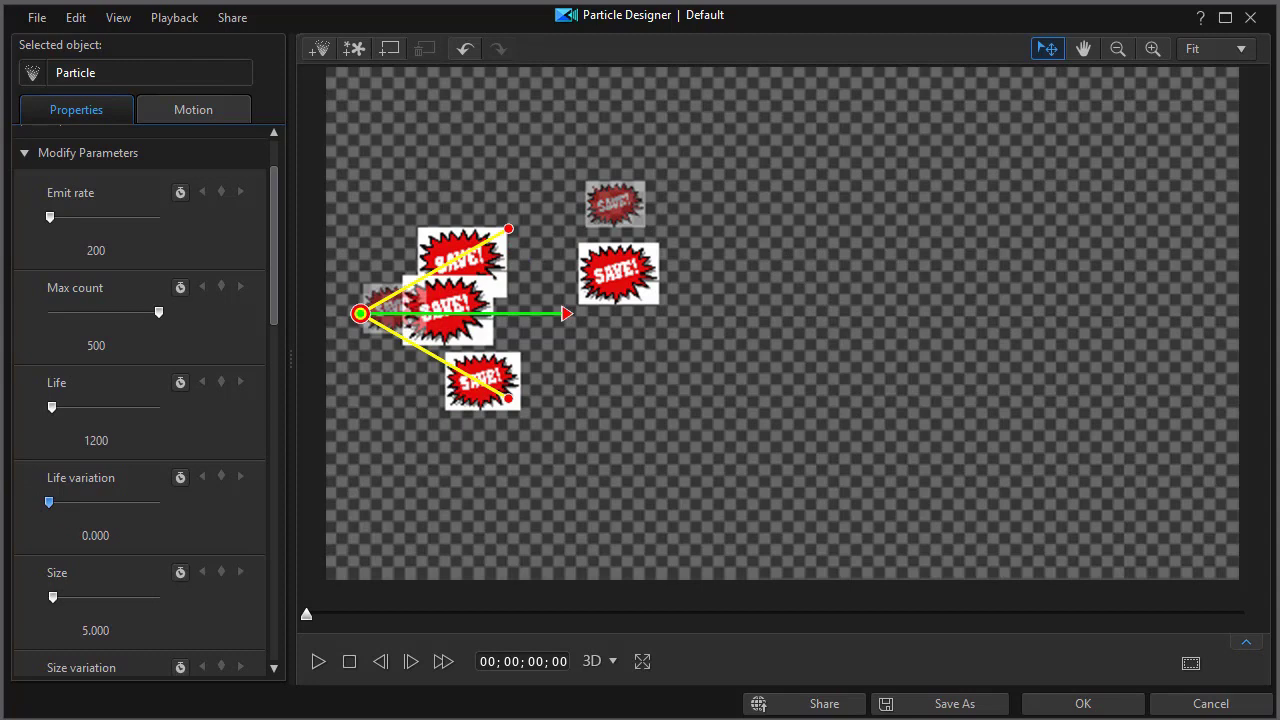
left_click(317, 663)
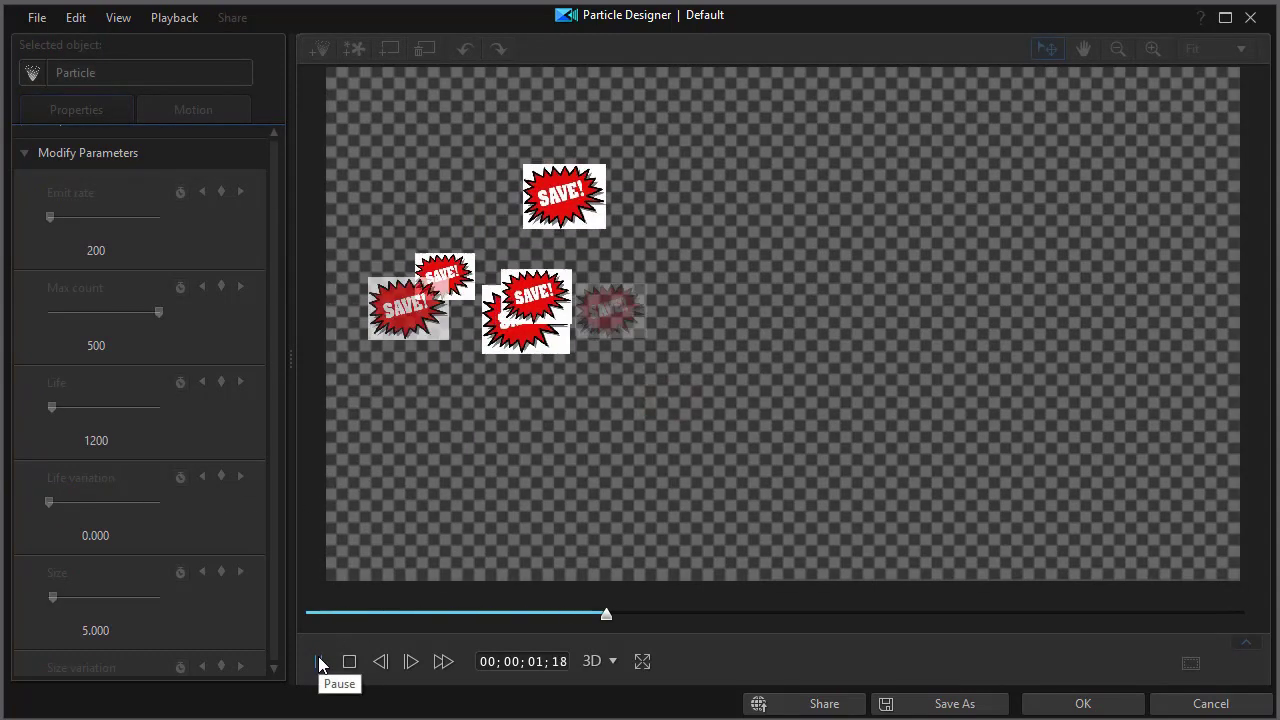
left_click(317, 663)
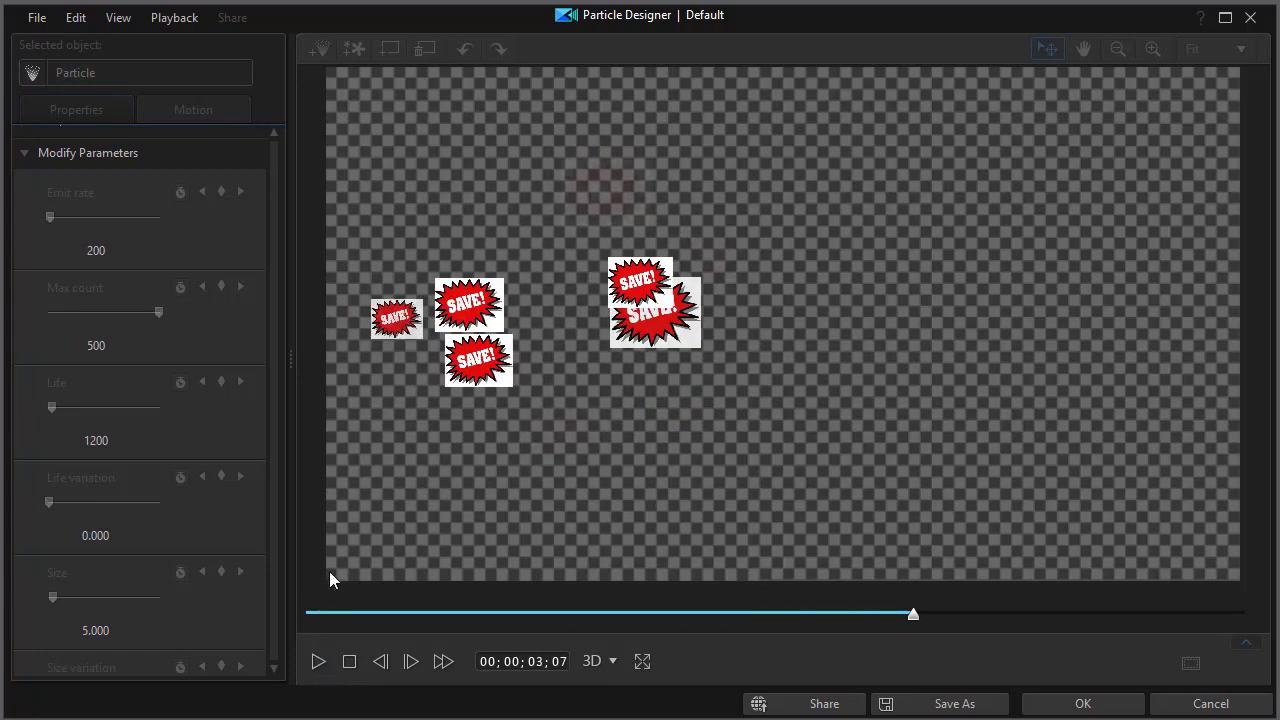
left_click(349, 665)
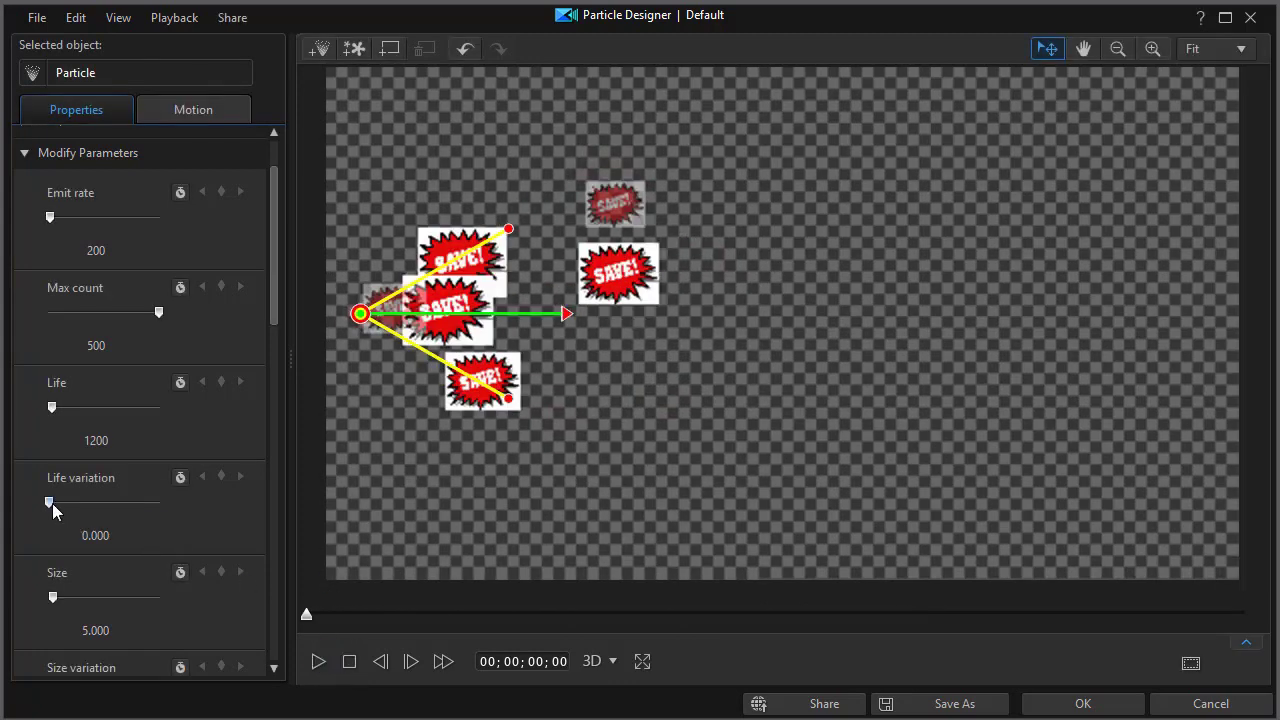
left_click_drag(52, 510, 64, 516)
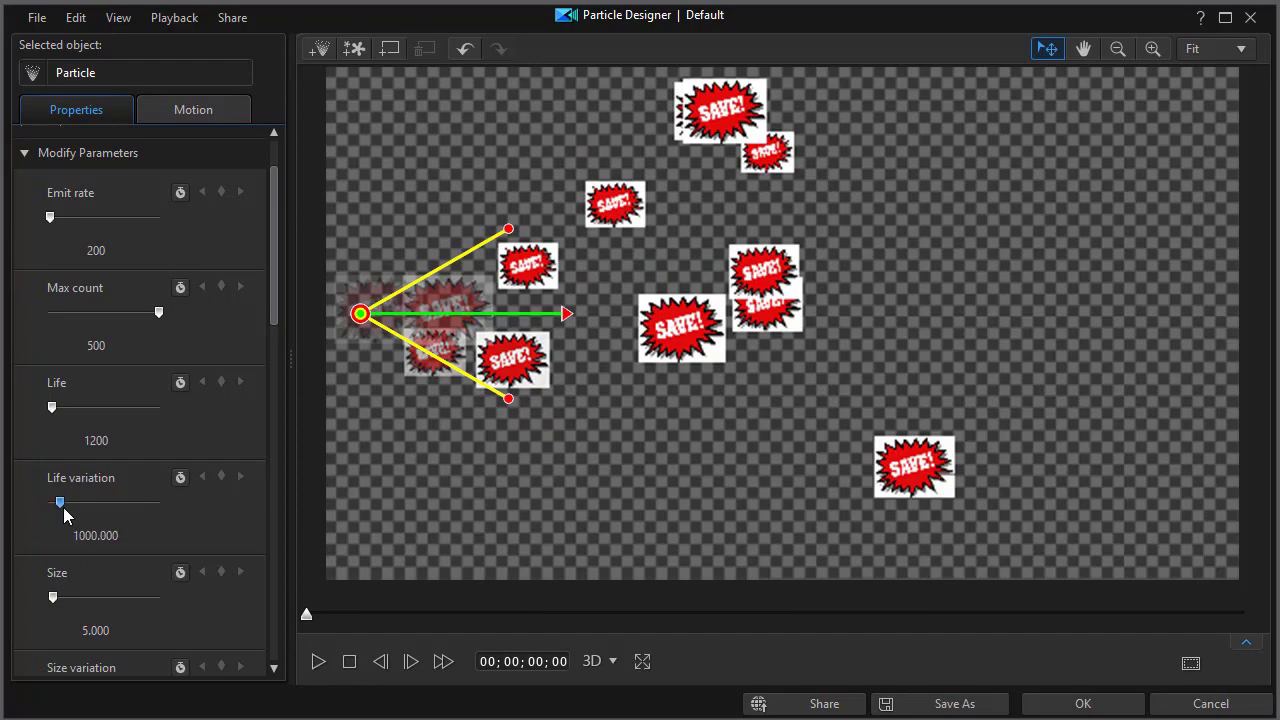
left_click(319, 663)
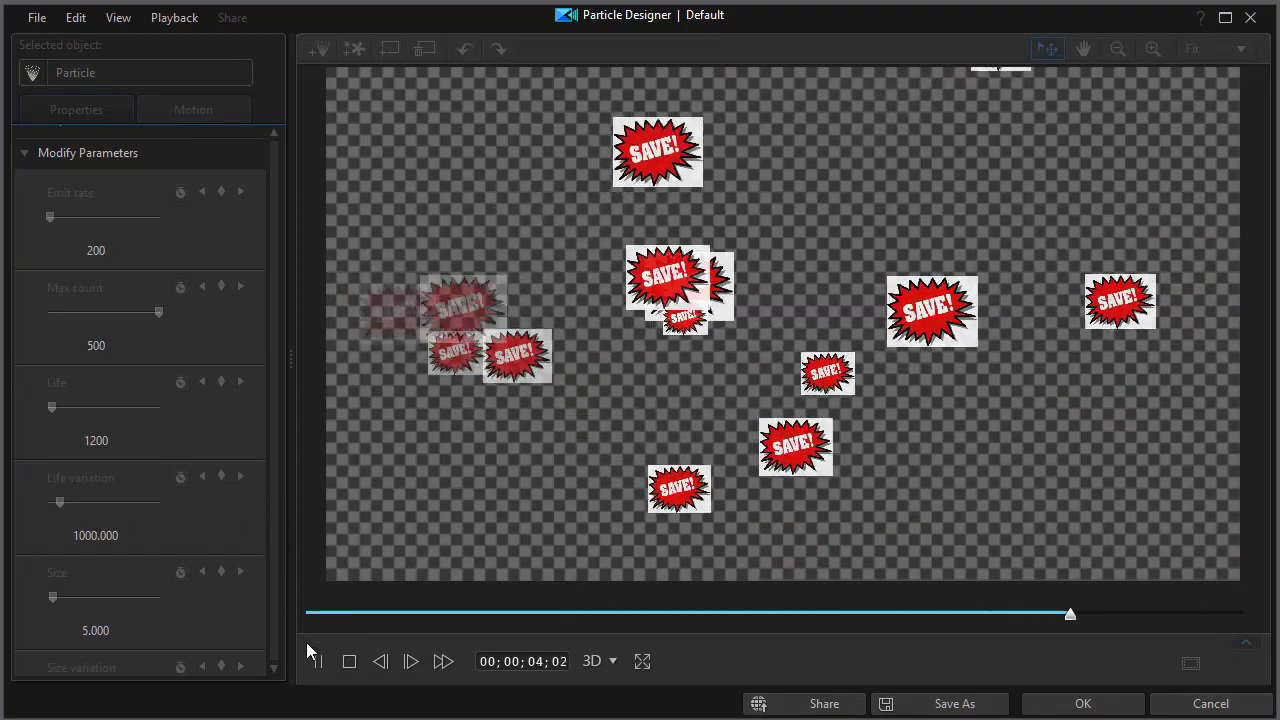
Enlarge the SAVE! stickers to Size 9.545 and preview the result.
left_click(349, 663)
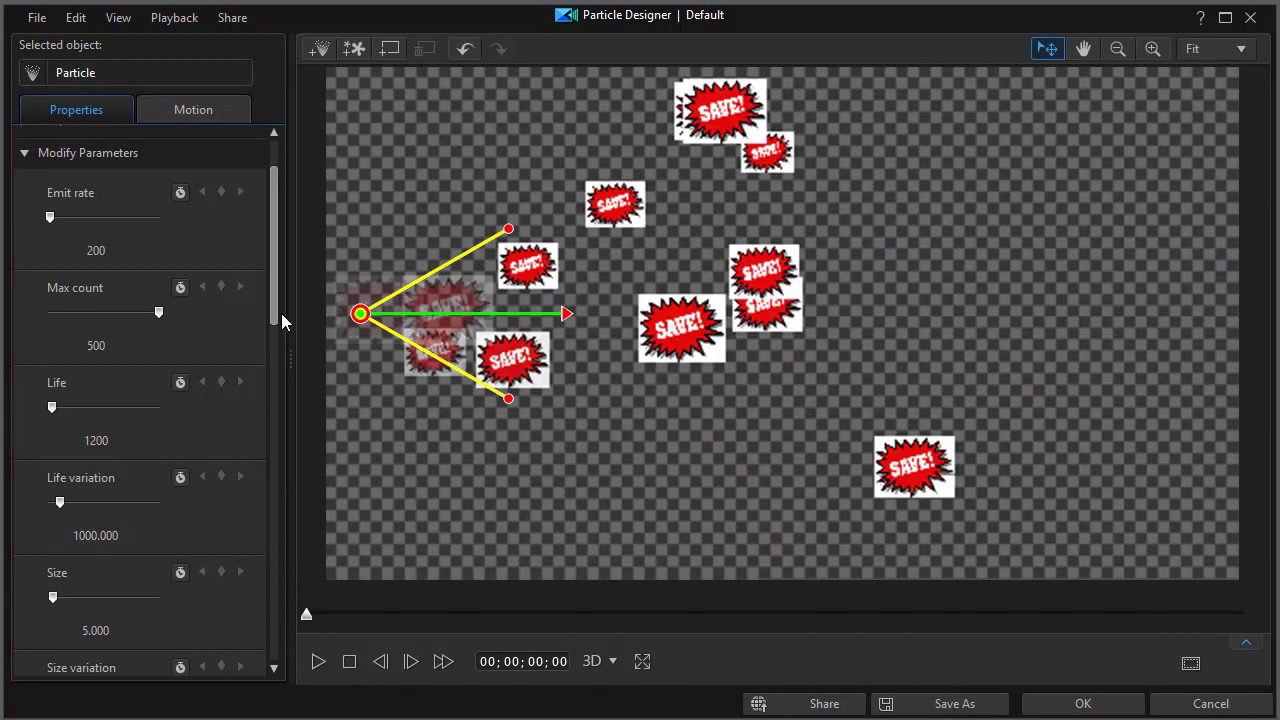
left_click_drag(276, 321, 282, 398)
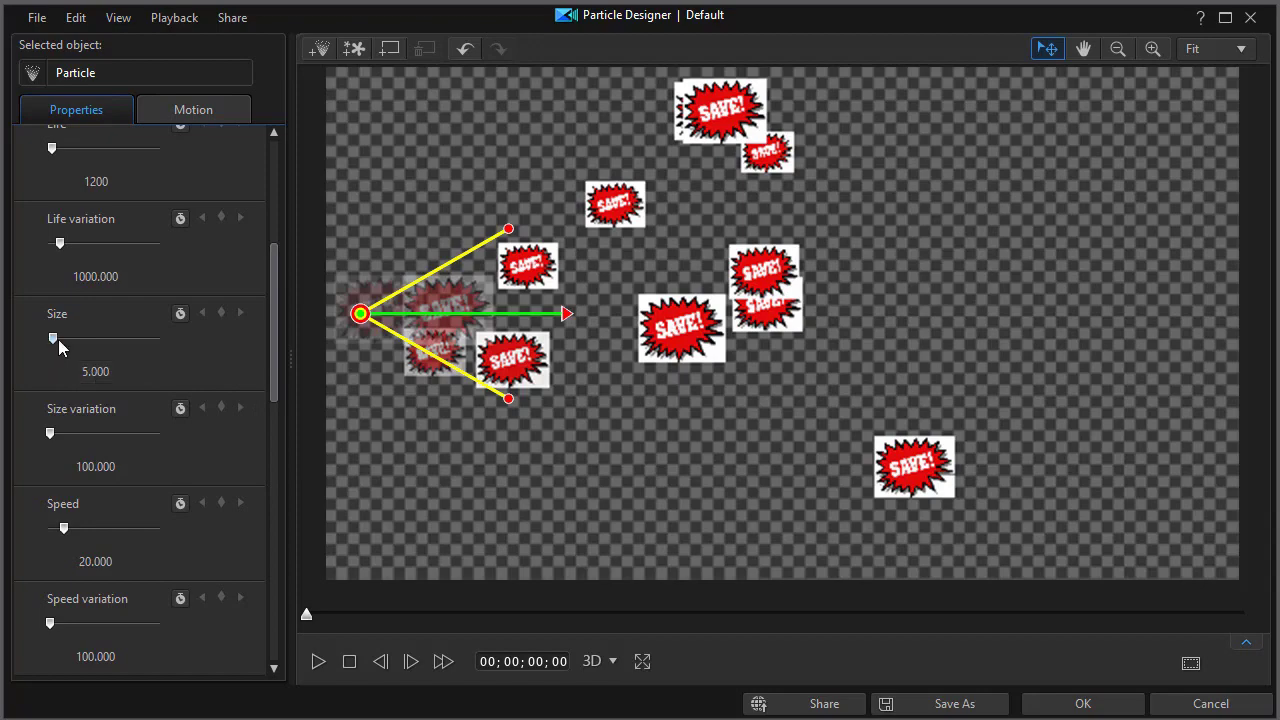
left_click_drag(55, 346, 56, 346)
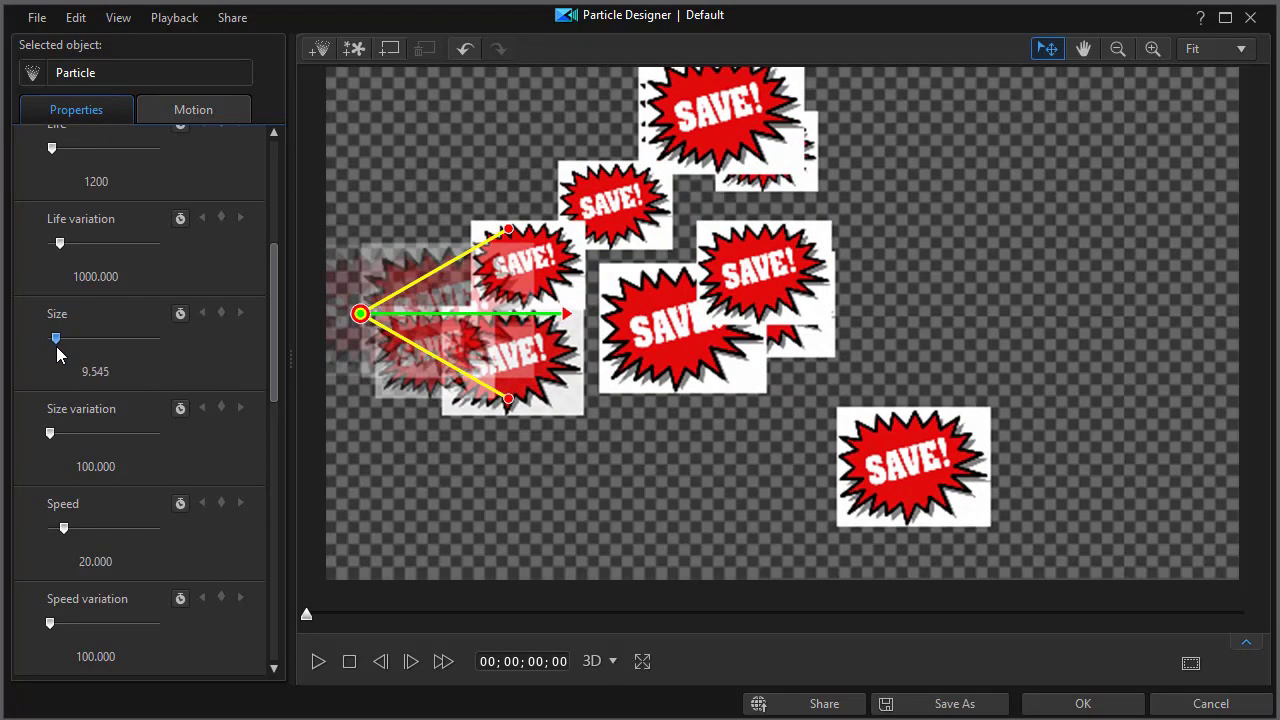
left_click(317, 662)
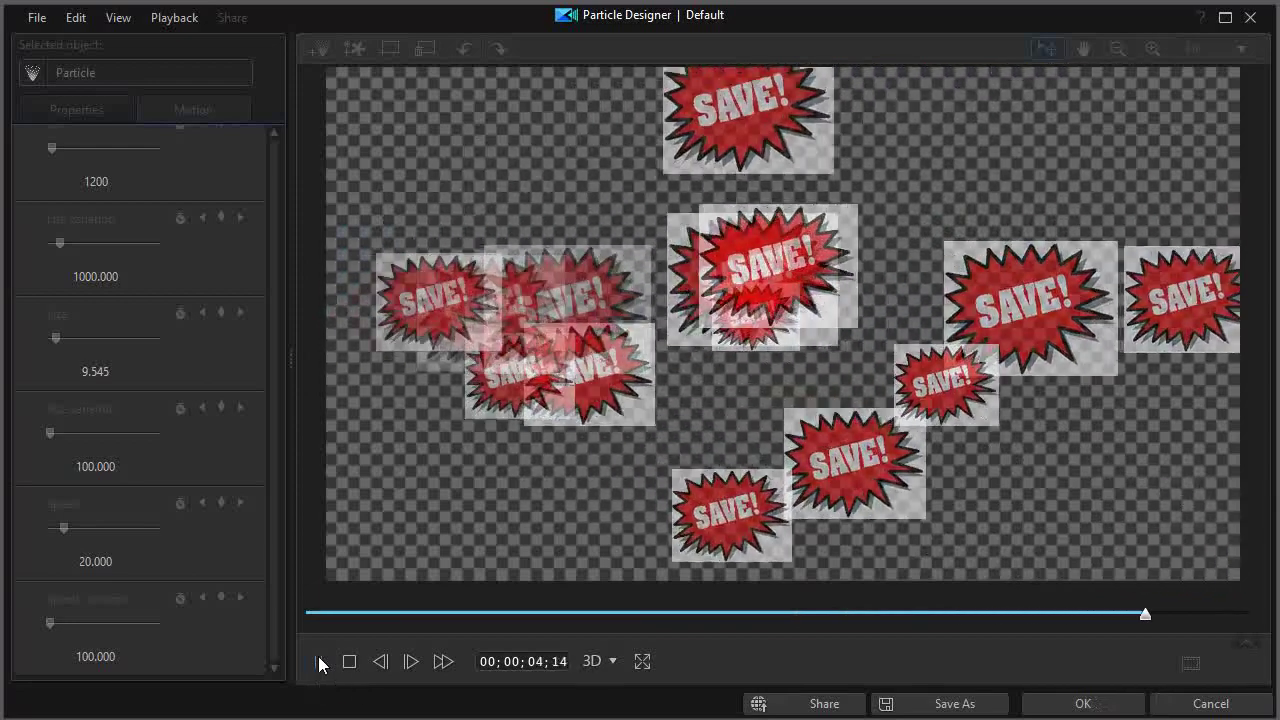
left_click(319, 660)
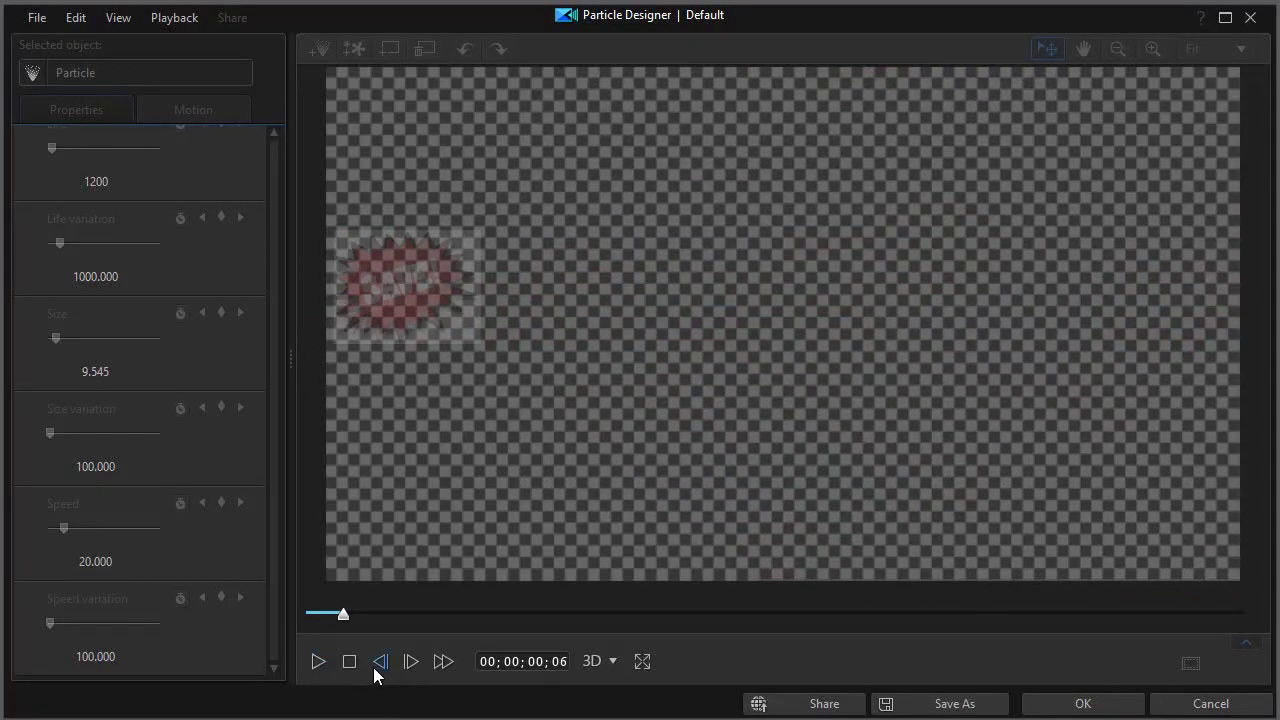
Preview extreme and 272.727 Size variation, then set it to 0.000 and play the preview.
left_click(350, 662)
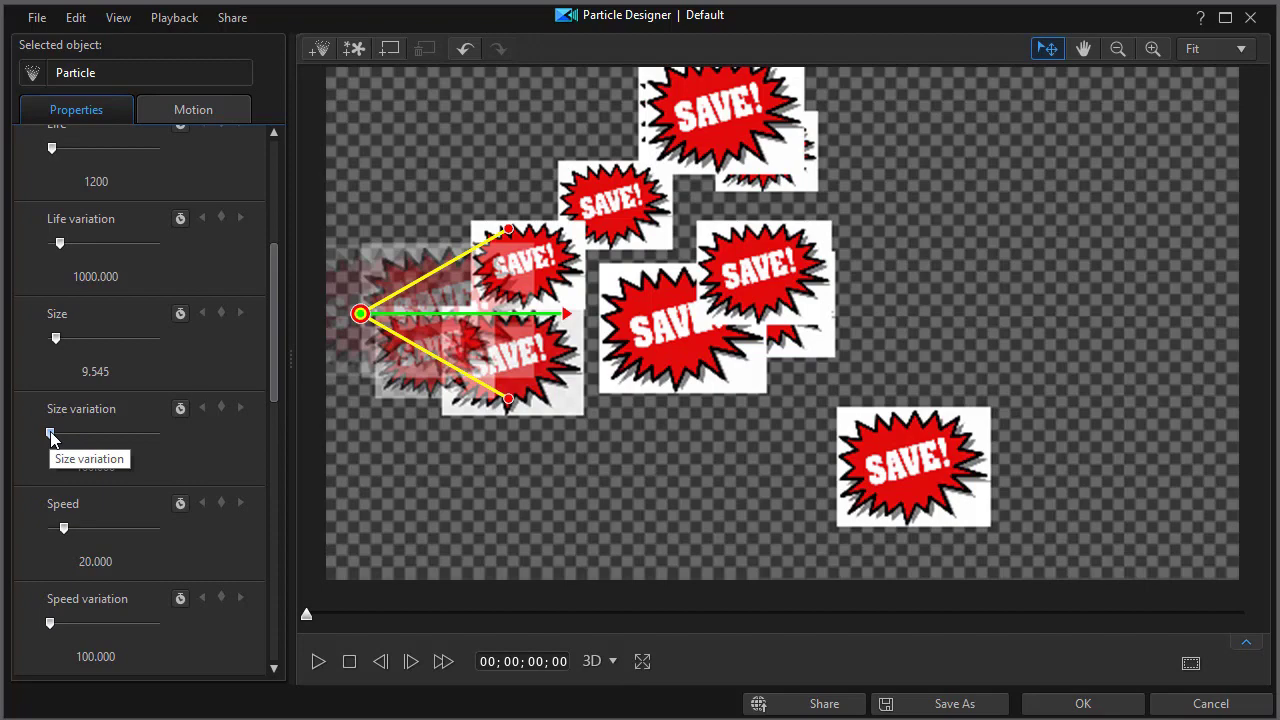
left_click(51, 435)
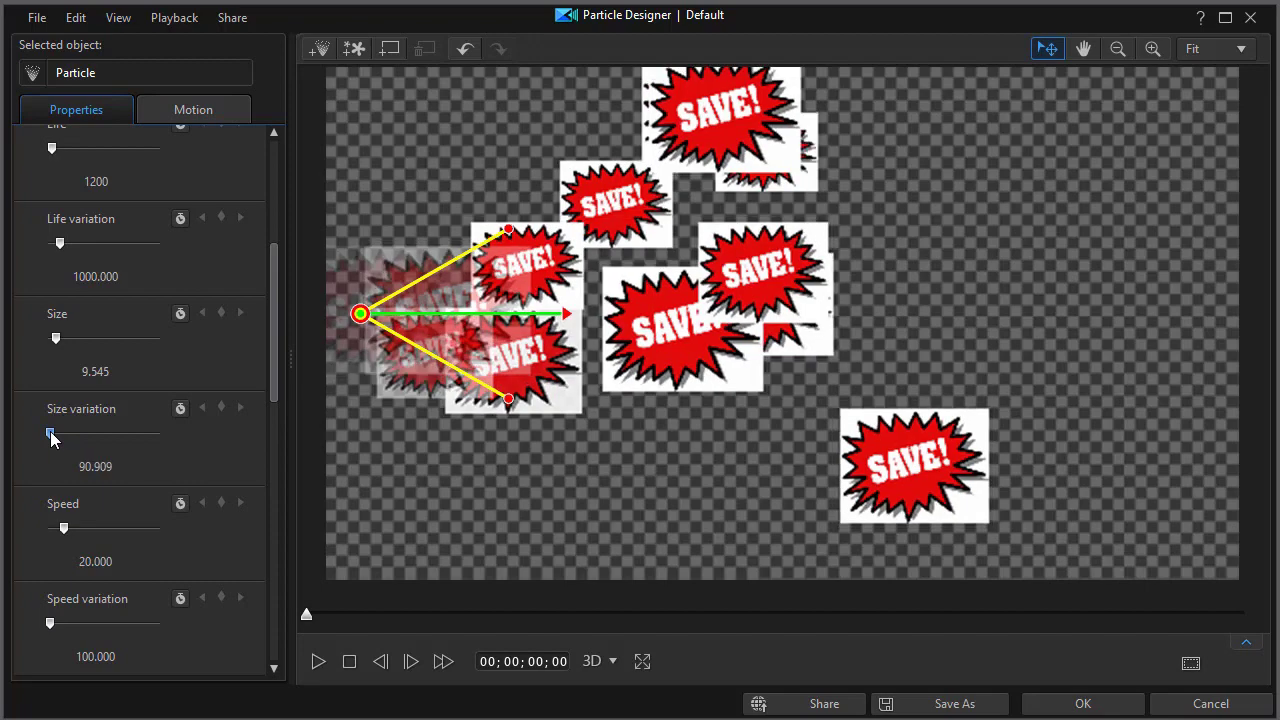
left_click_drag(51, 436, 77, 440)
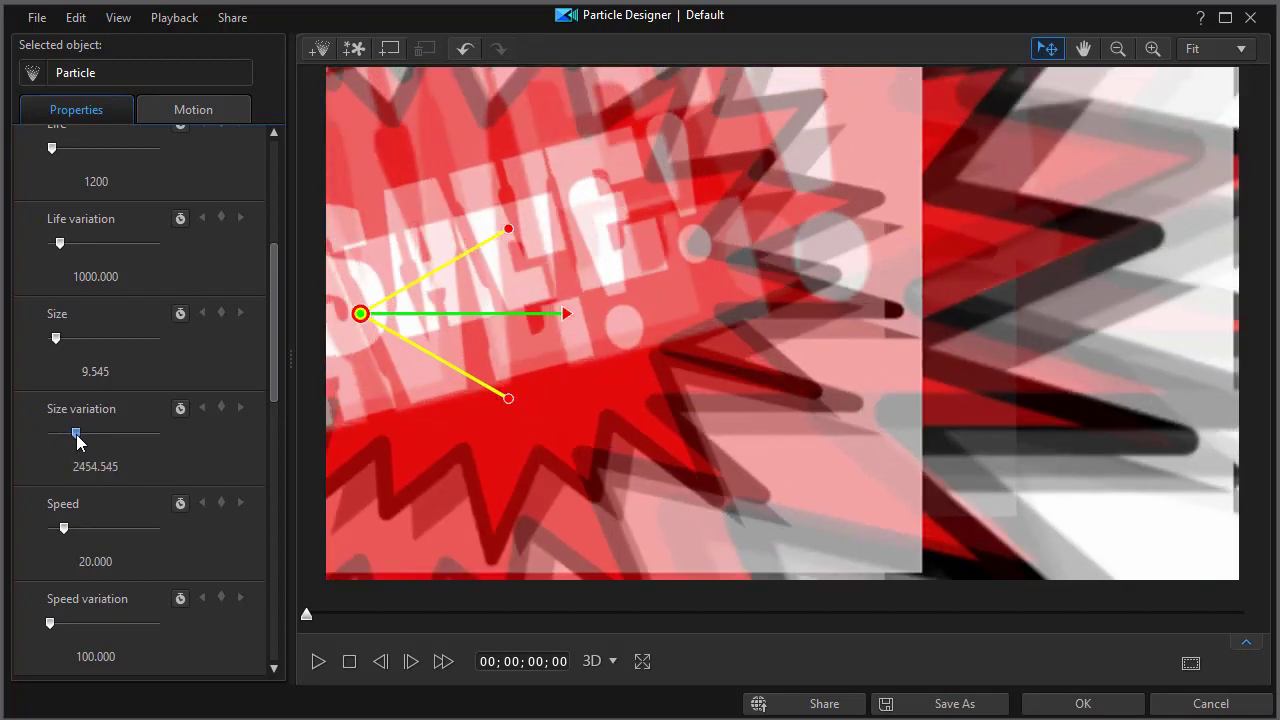
left_click(317, 656)
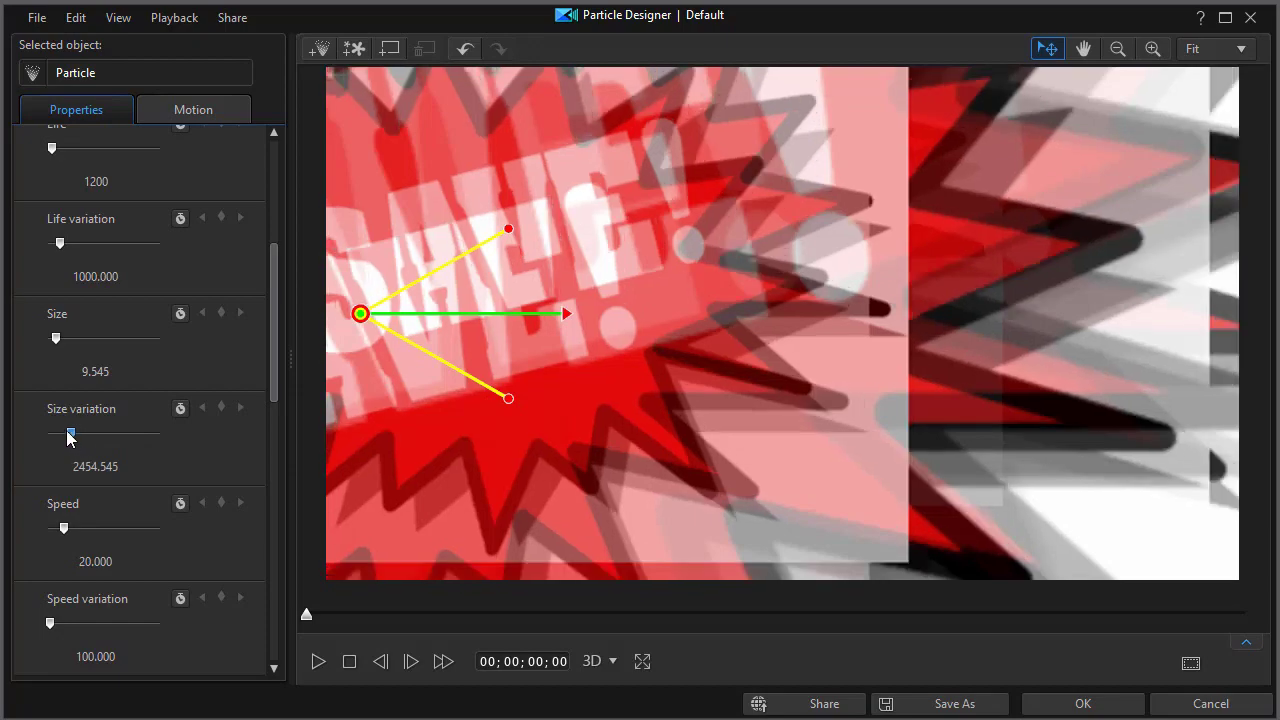
left_click_drag(76, 433, 53, 430)
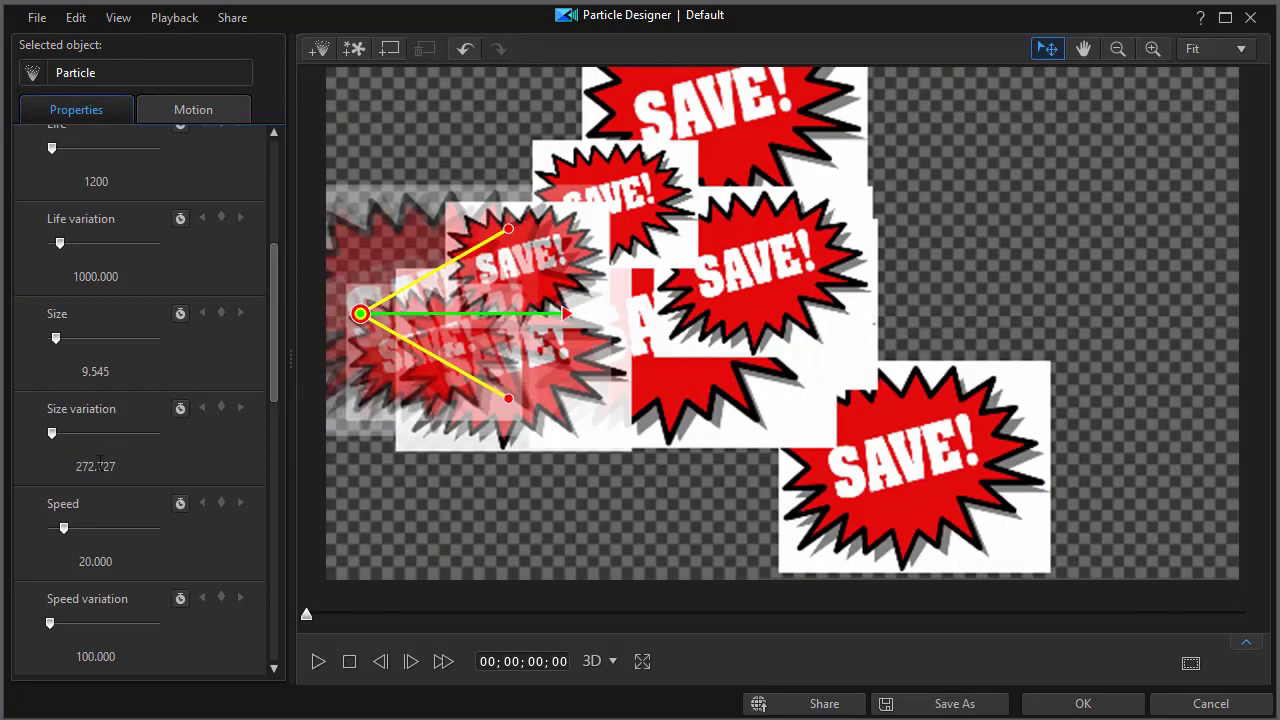
left_click(317, 664)
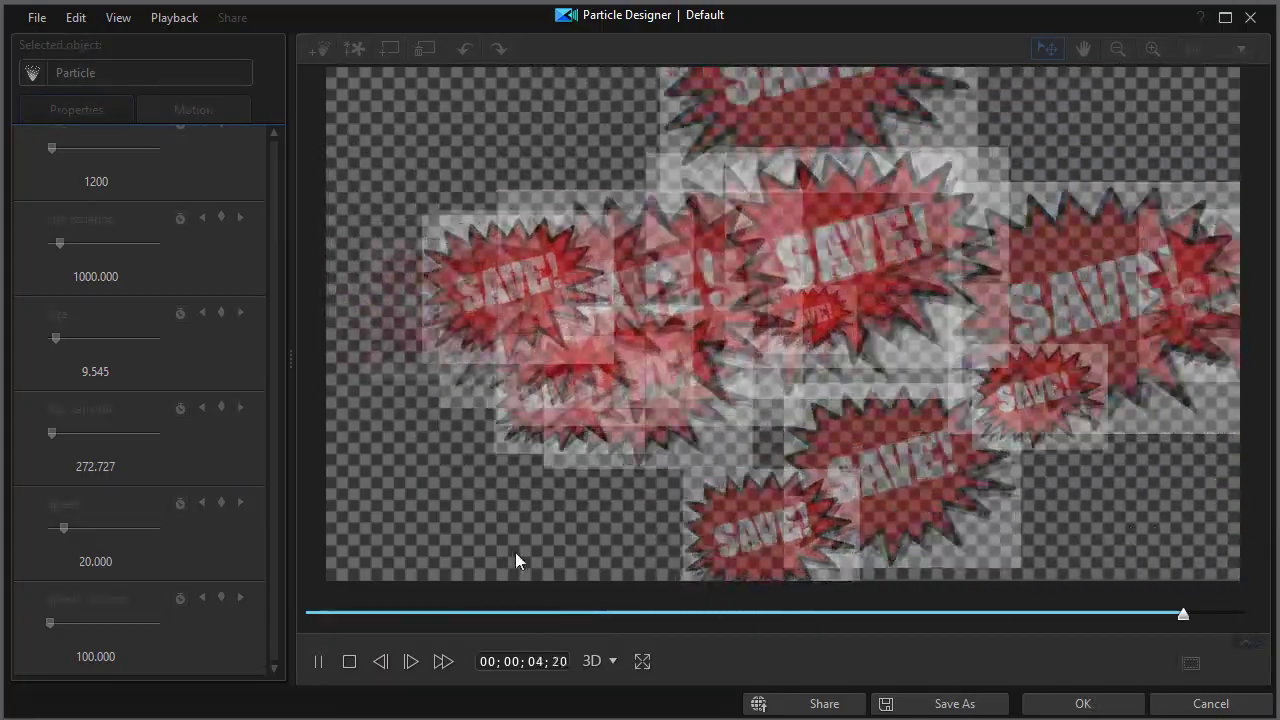
left_click(349, 663)
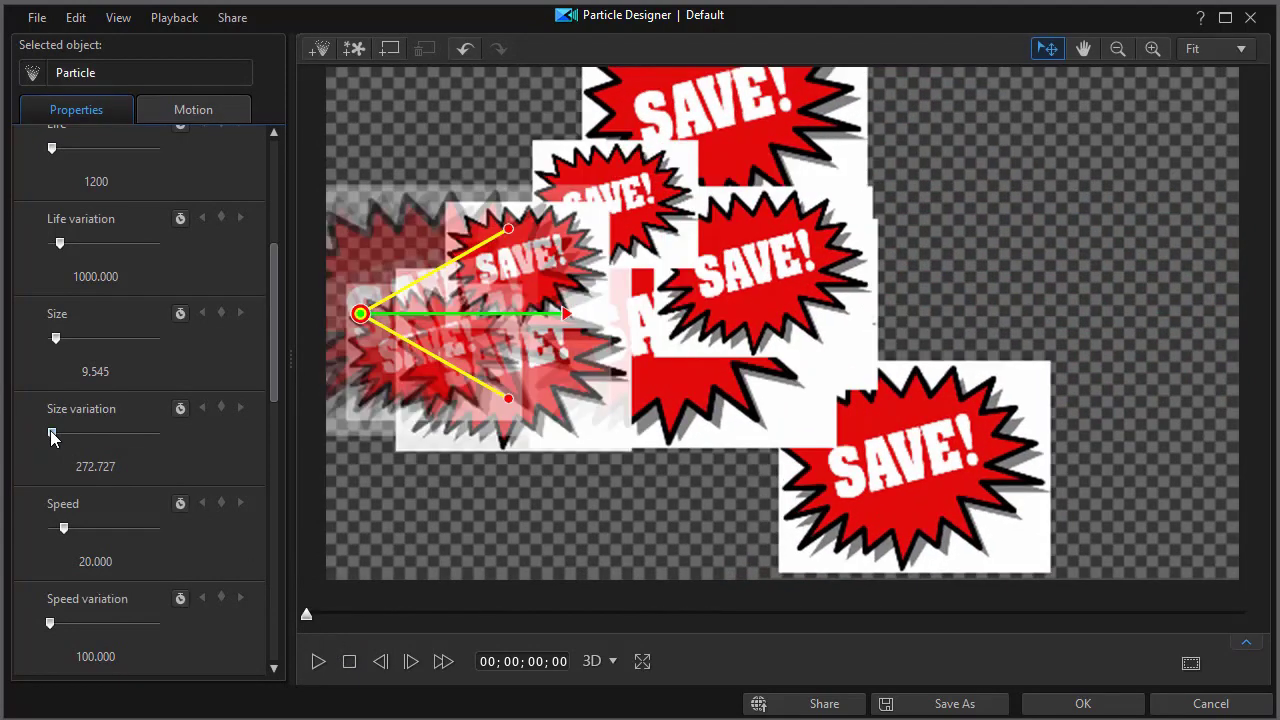
left_click_drag(52, 436, 11, 429)
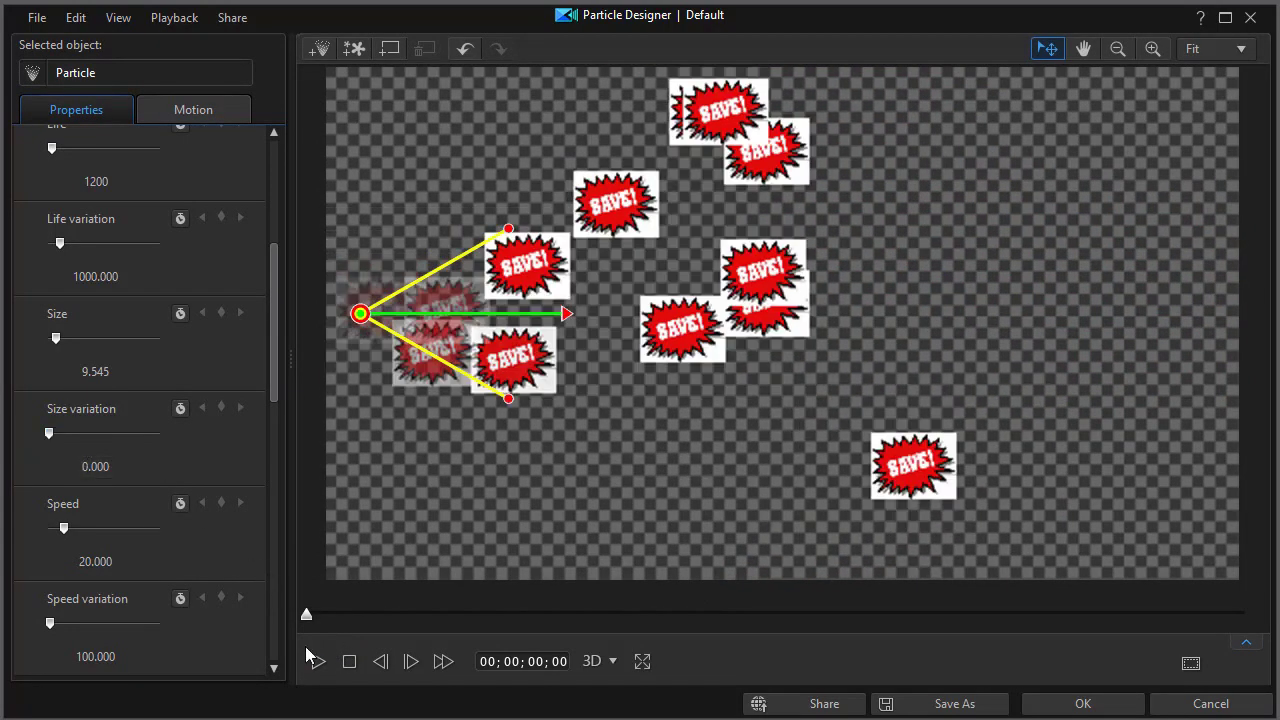
left_click(318, 662)
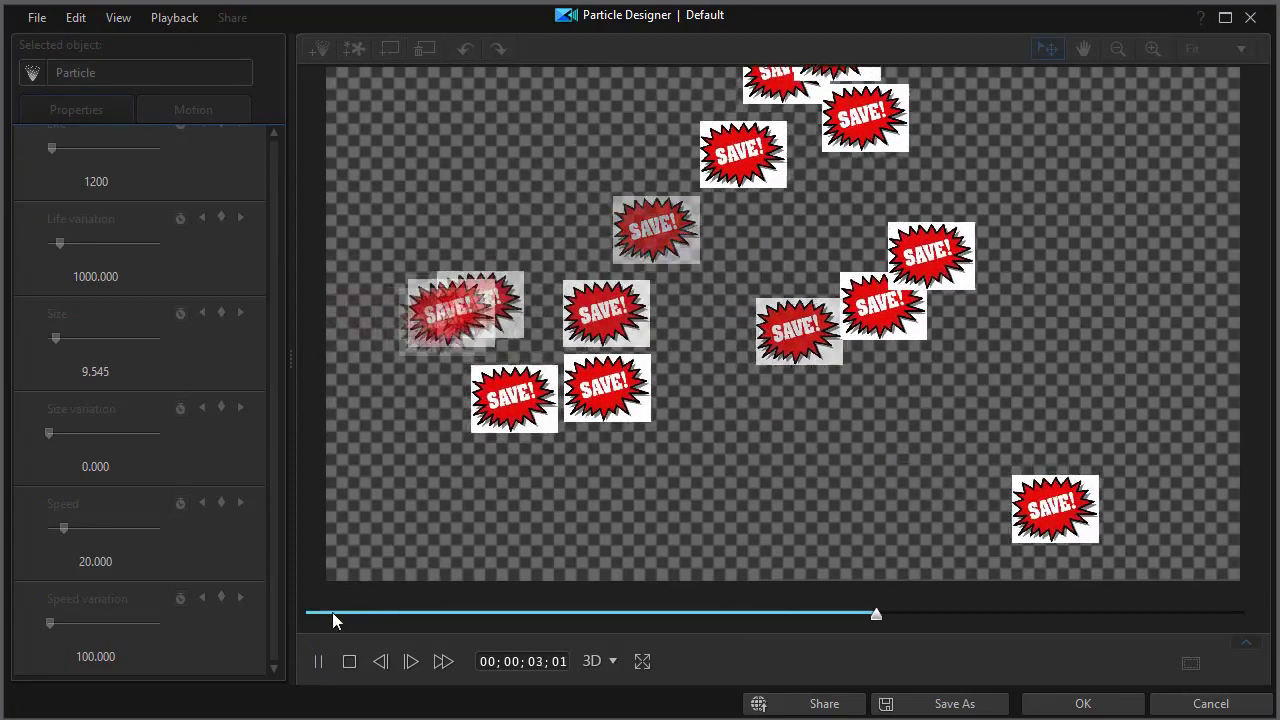
Set particle Speed to 40 and preview the animation.
left_click(349, 662)
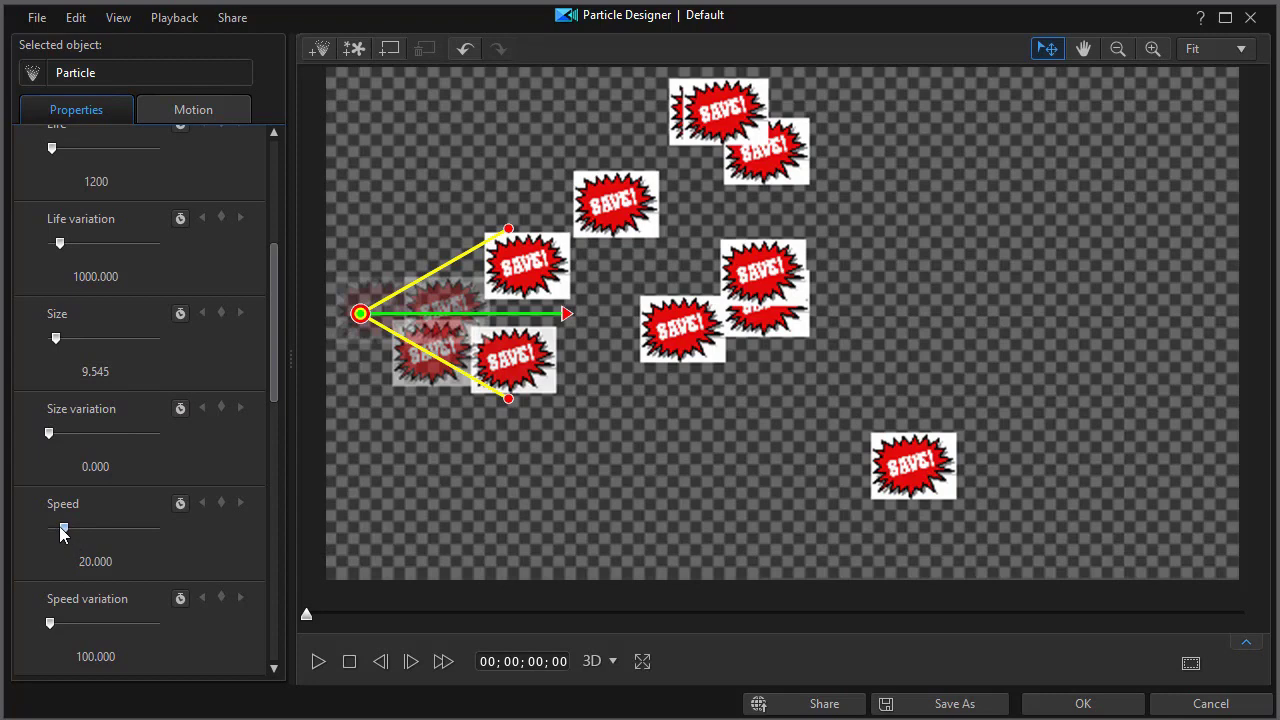
left_click_drag(60, 533, 62, 533)
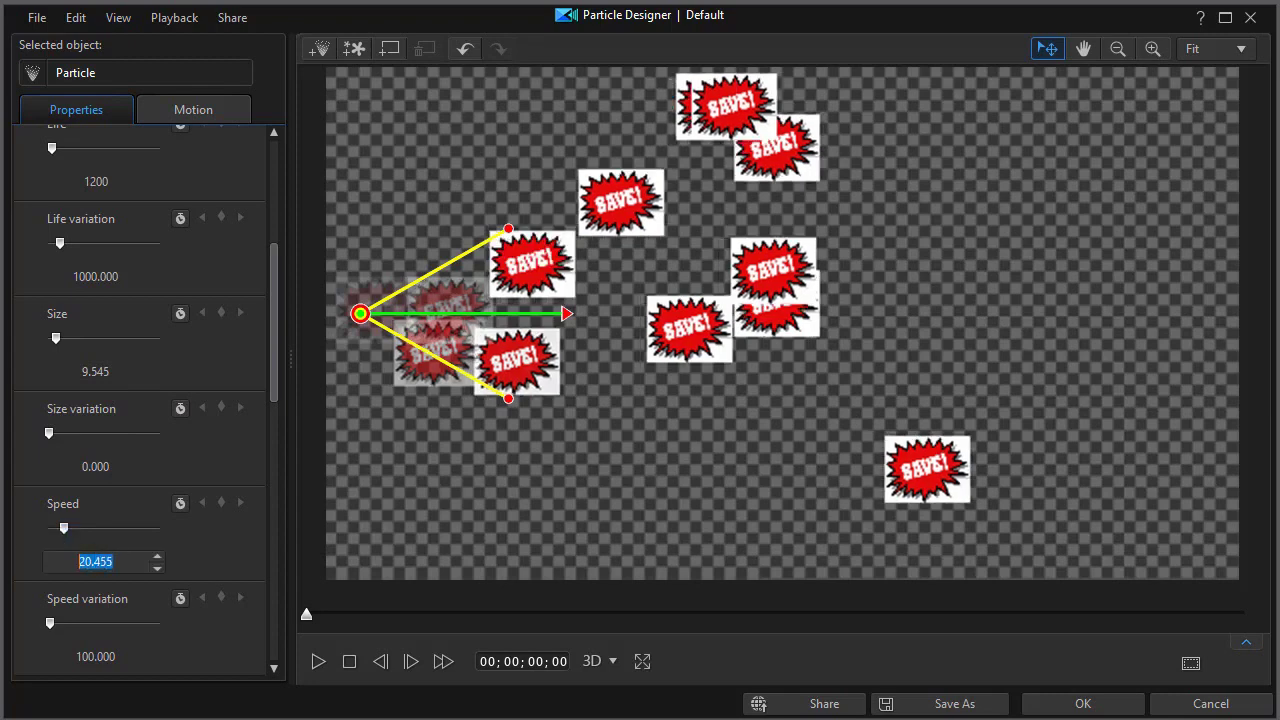
key("Return")
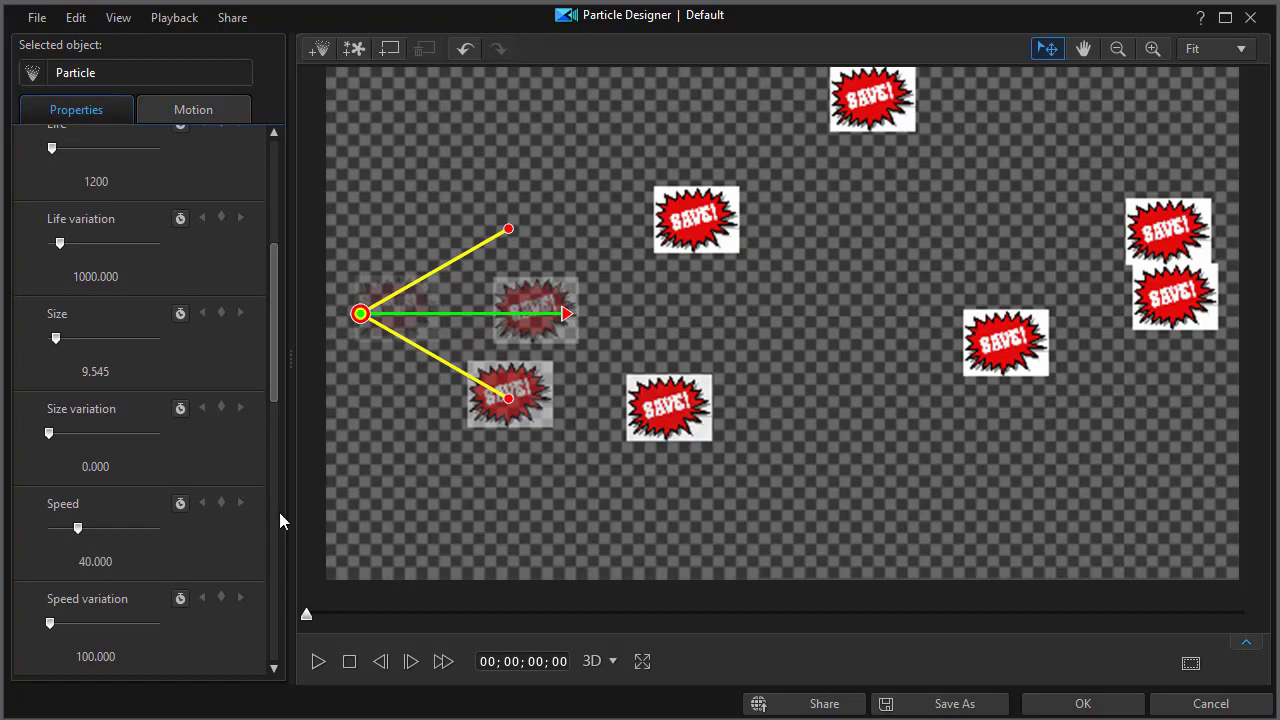
left_click(318, 663)
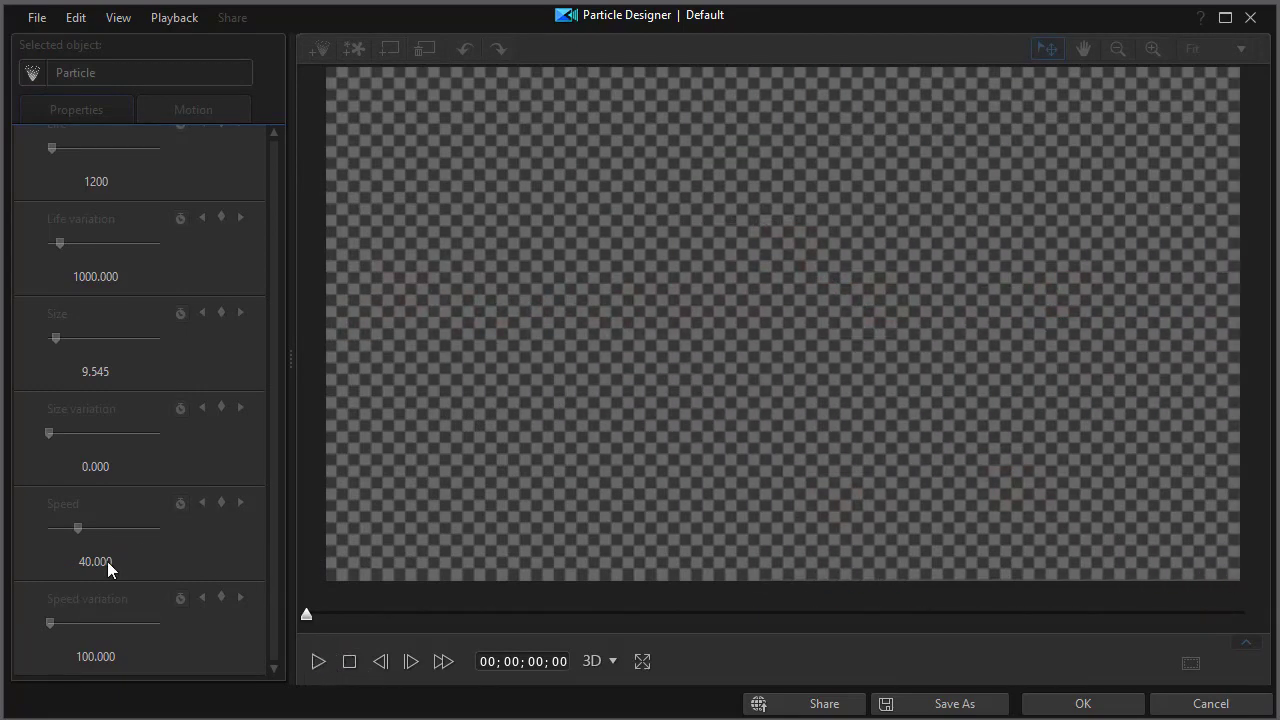
left_click(349, 662)
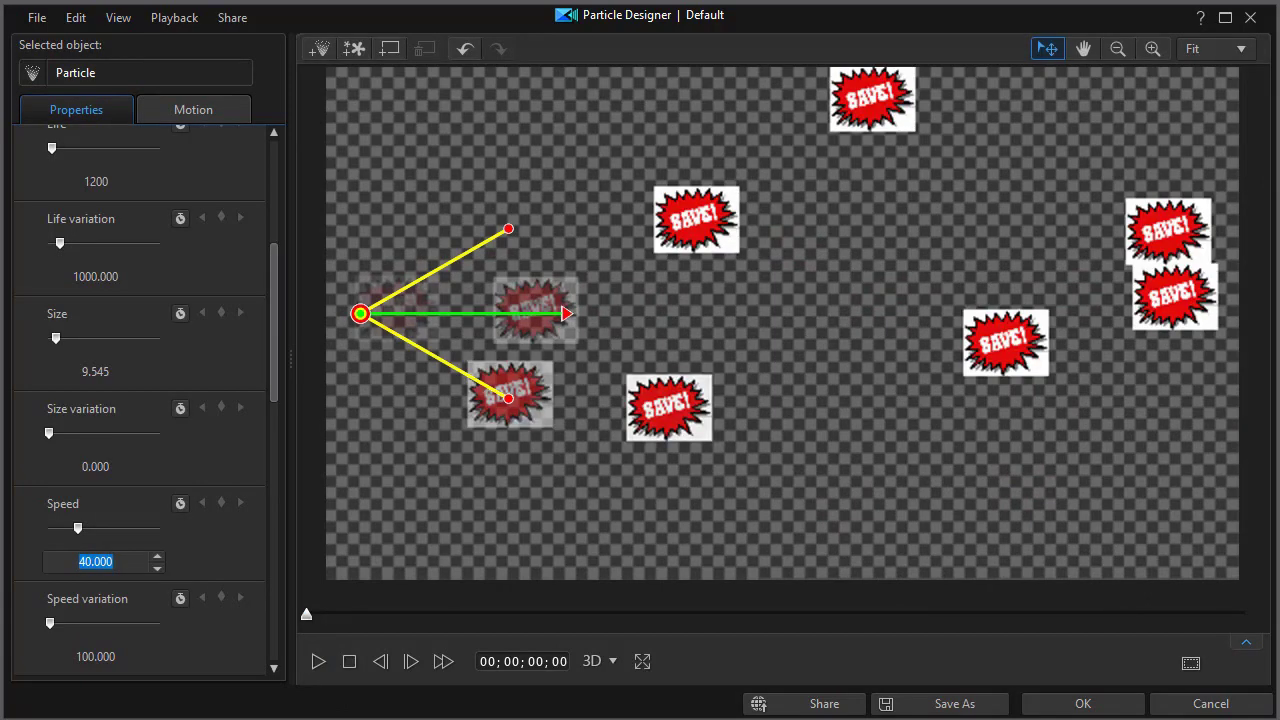
Try Speed 60 with a preview, then settle on Speed 6 and preview the slow particles.
type("60")
key("Return")
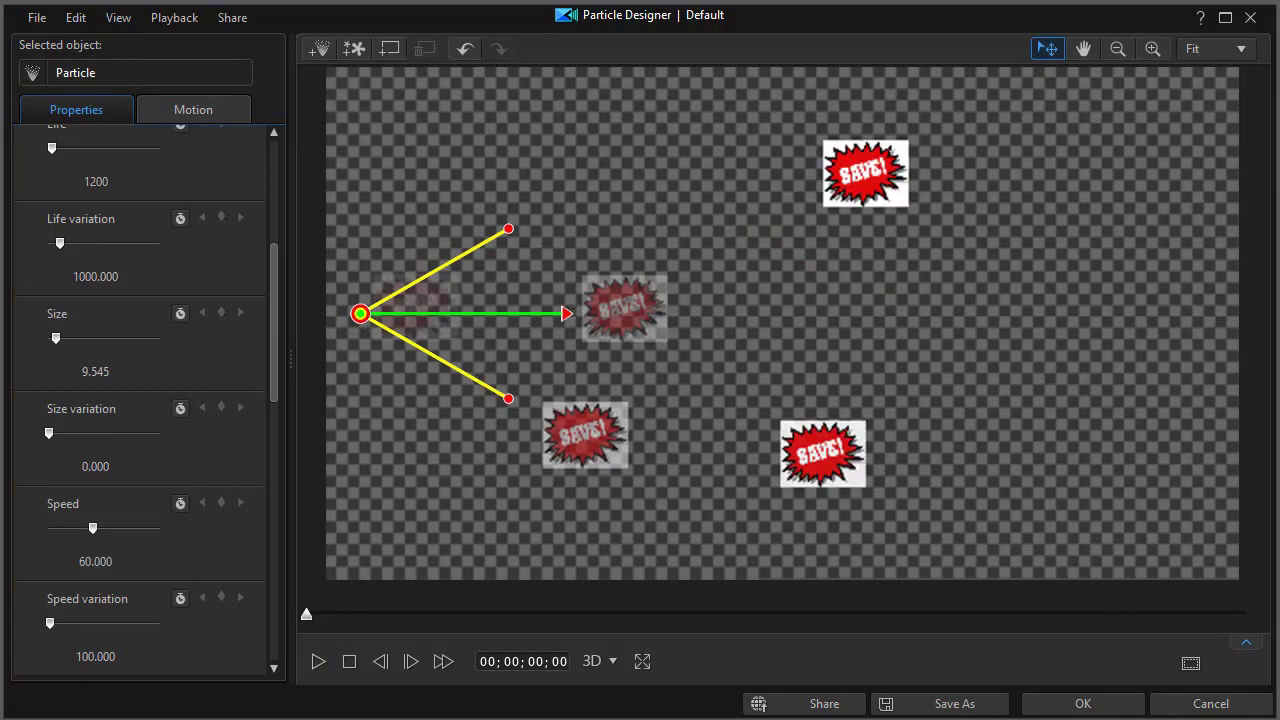
left_click(318, 664)
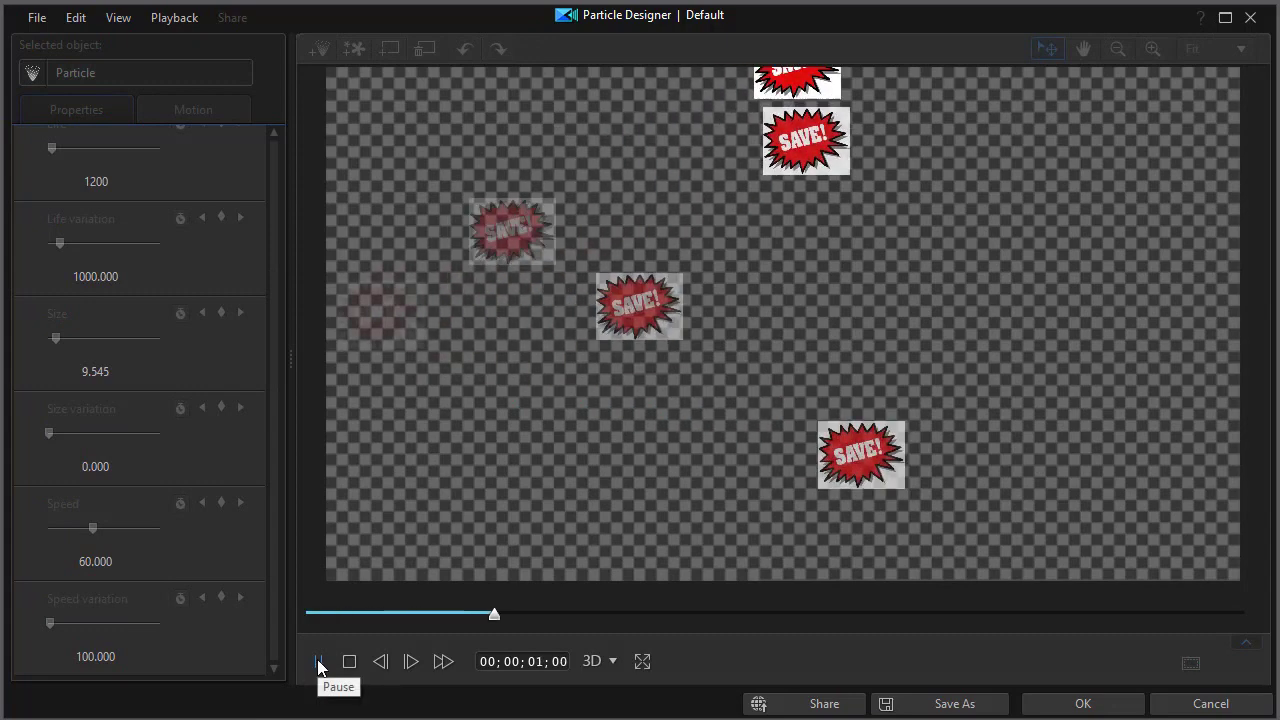
left_click(319, 663)
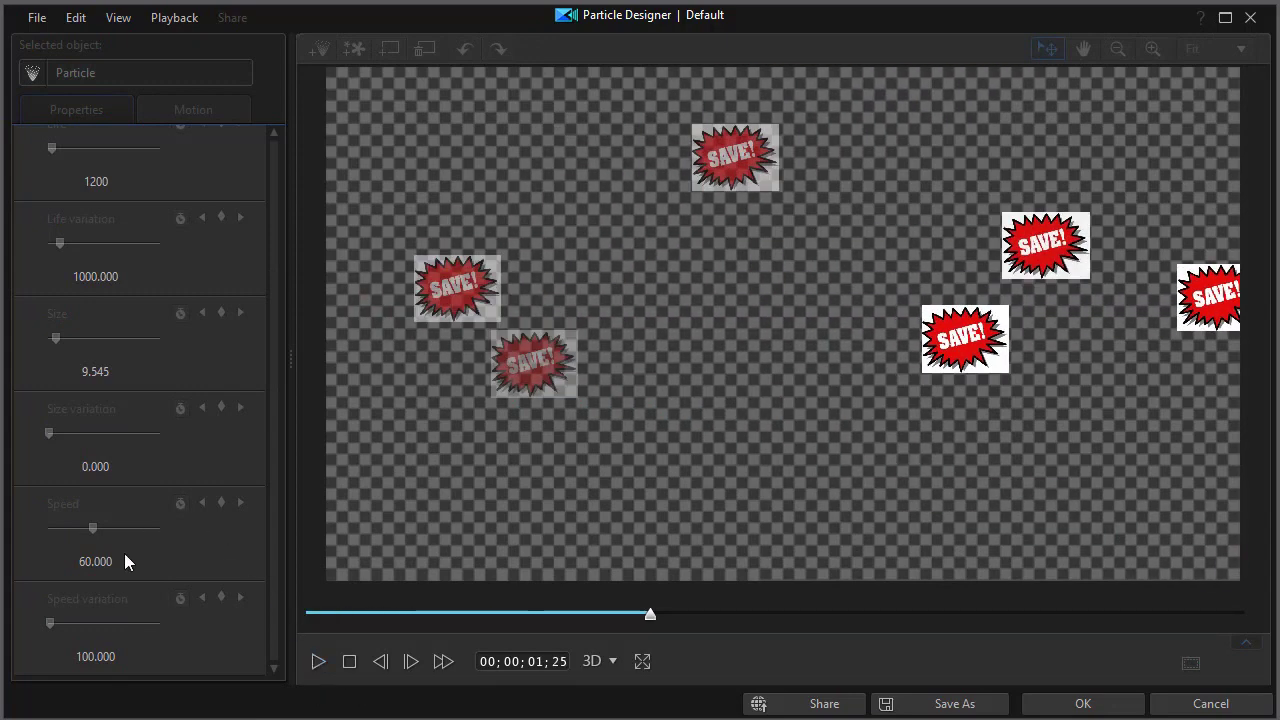
left_click(350, 665)
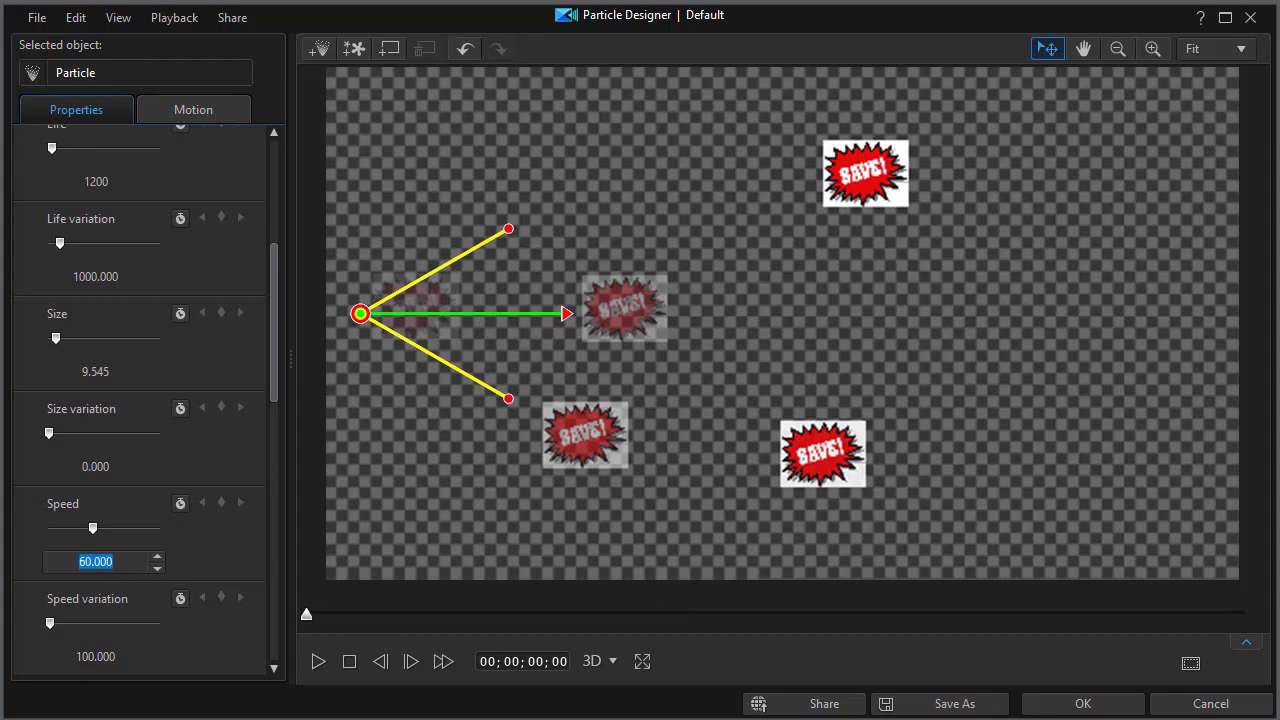
type("6")
key("Return")
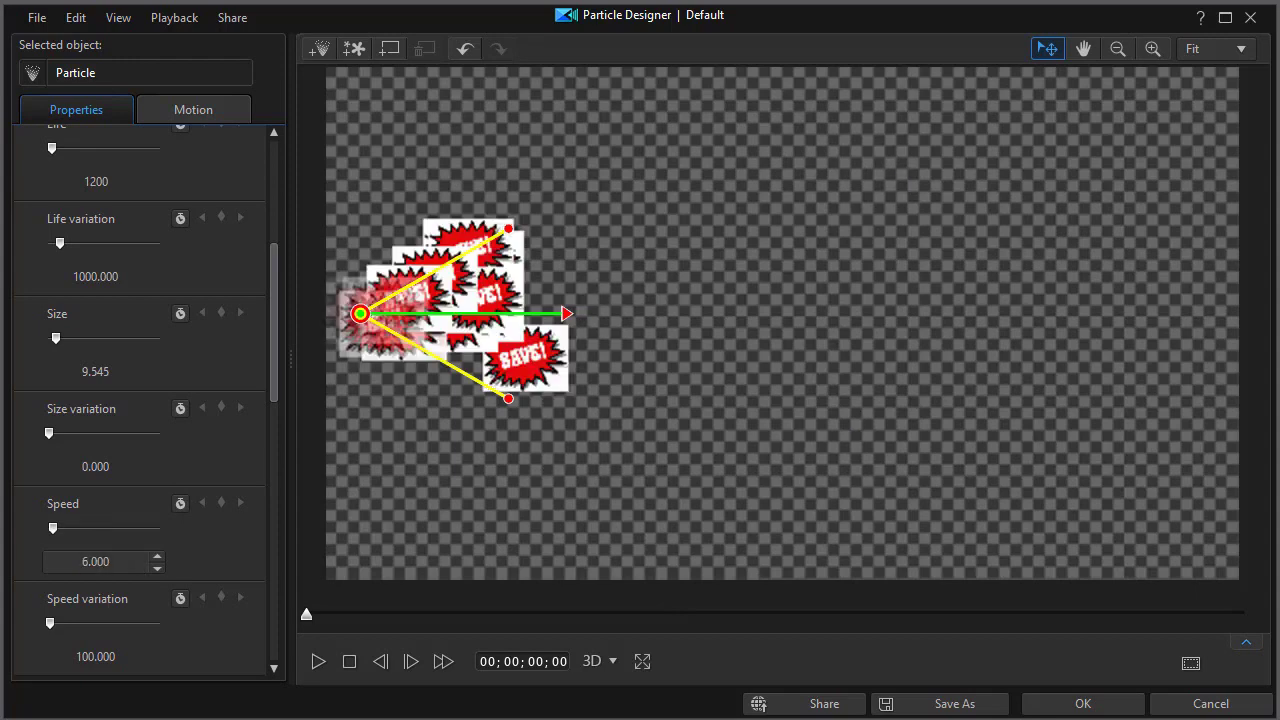
left_click(319, 664)
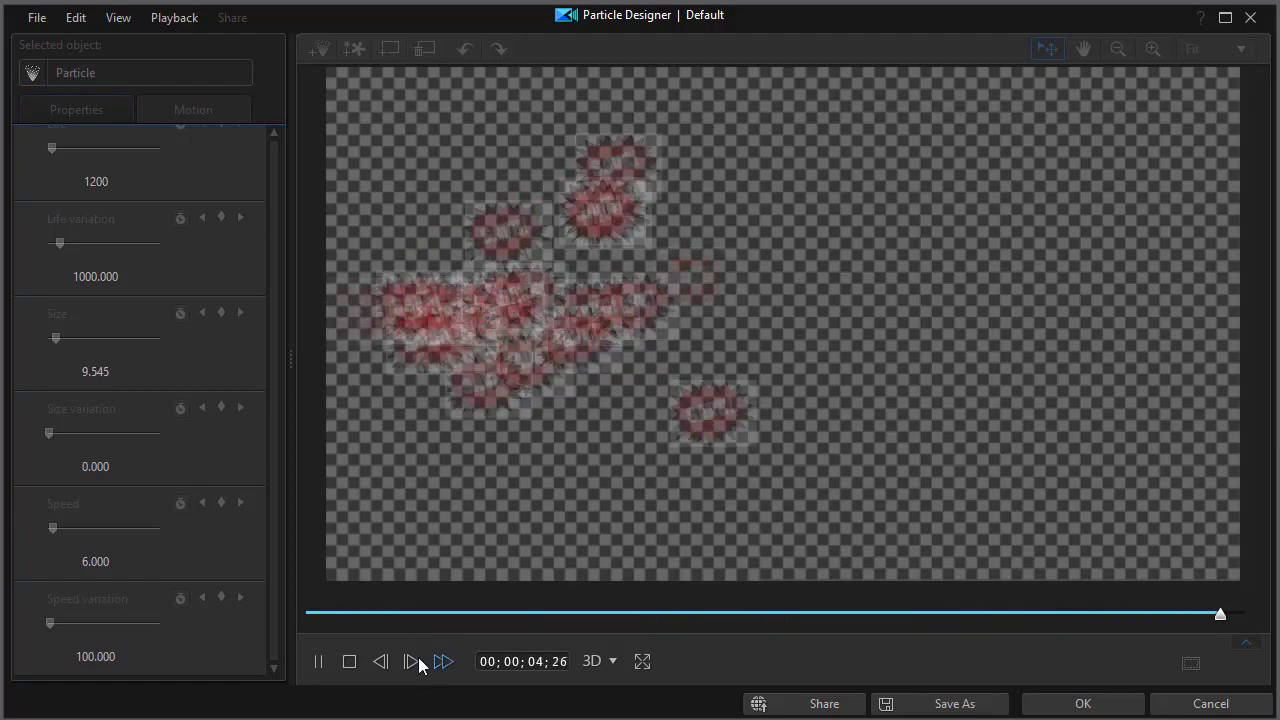
Restore particle Speed to 20 and preview it.
left_click(347, 662)
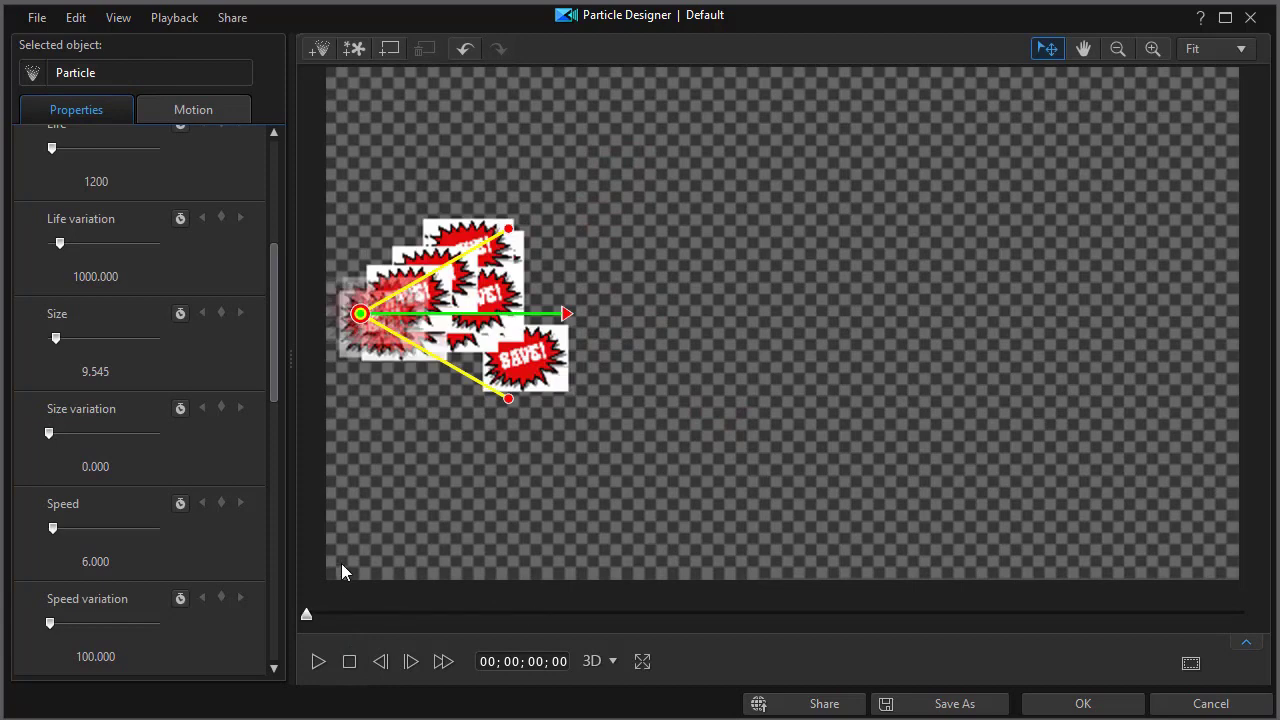
left_click_drag(268, 366, 281, 396)
scroll(209, 486, "up", 1)
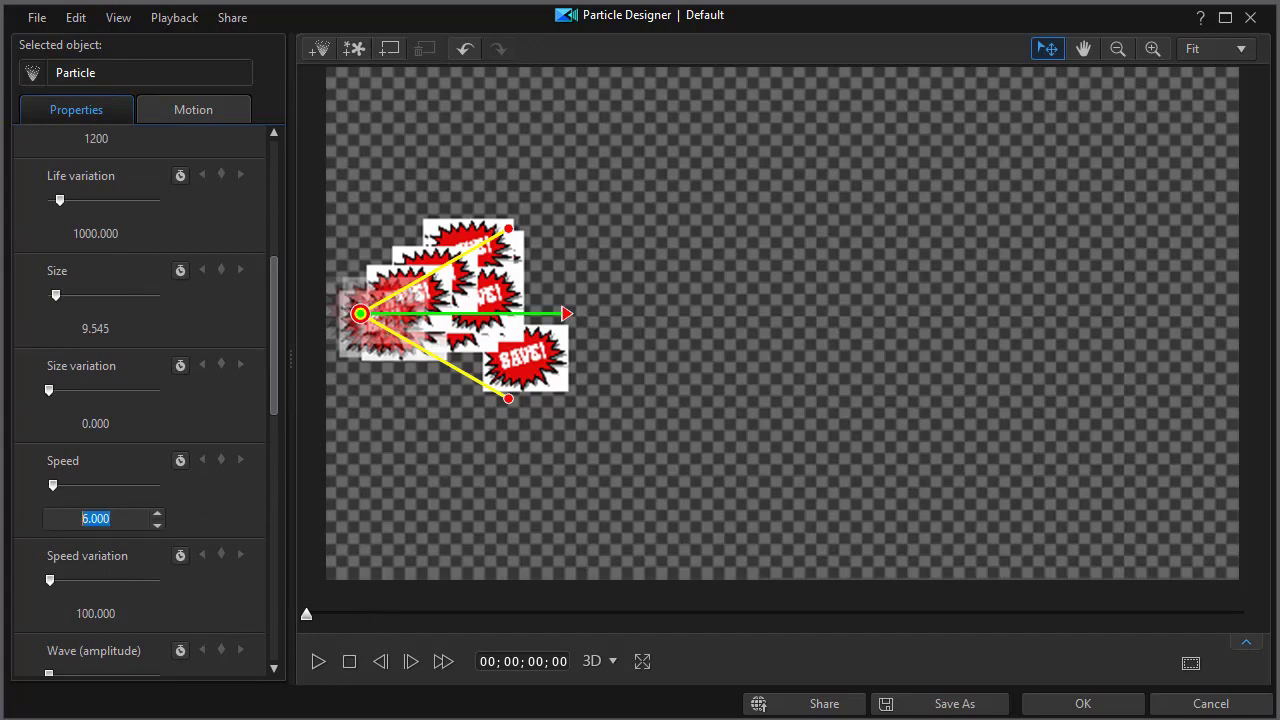
key("Return")
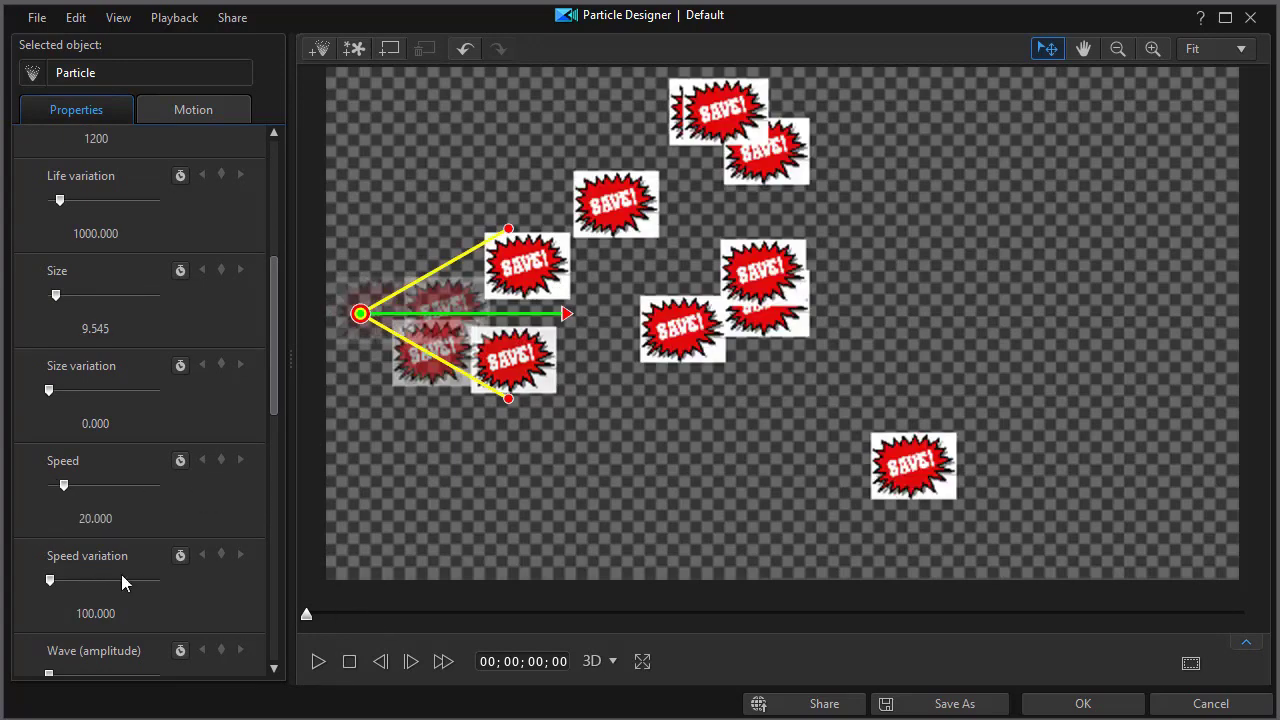
left_click(319, 662)
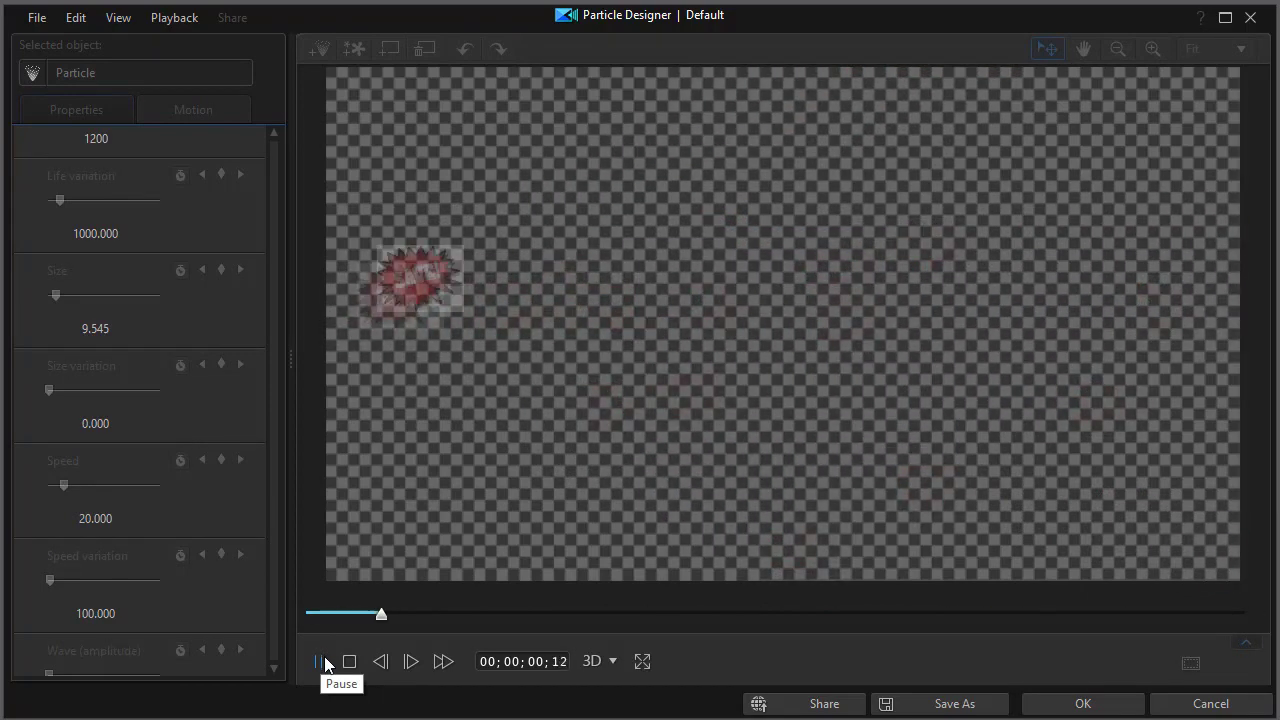
left_click(349, 662)
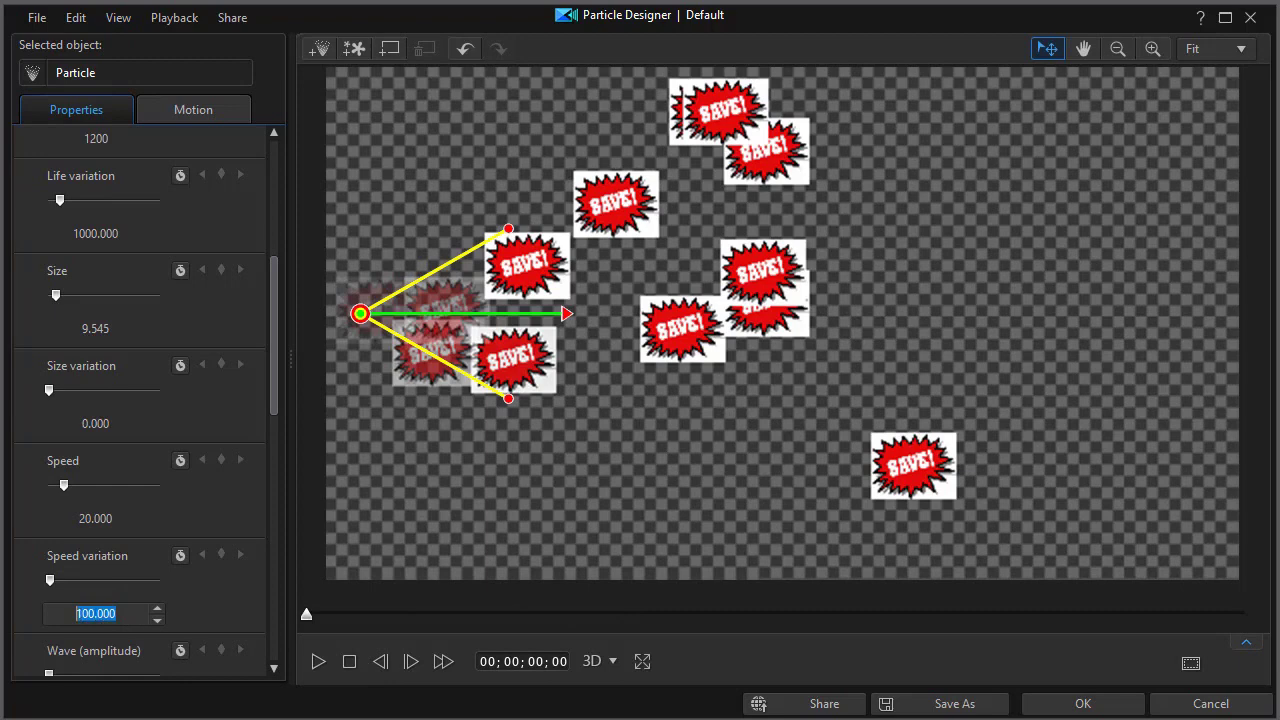
Test Speed variation at 300 and 50 with previews, then set it to 0 and preview.
type("0")
key("Return")
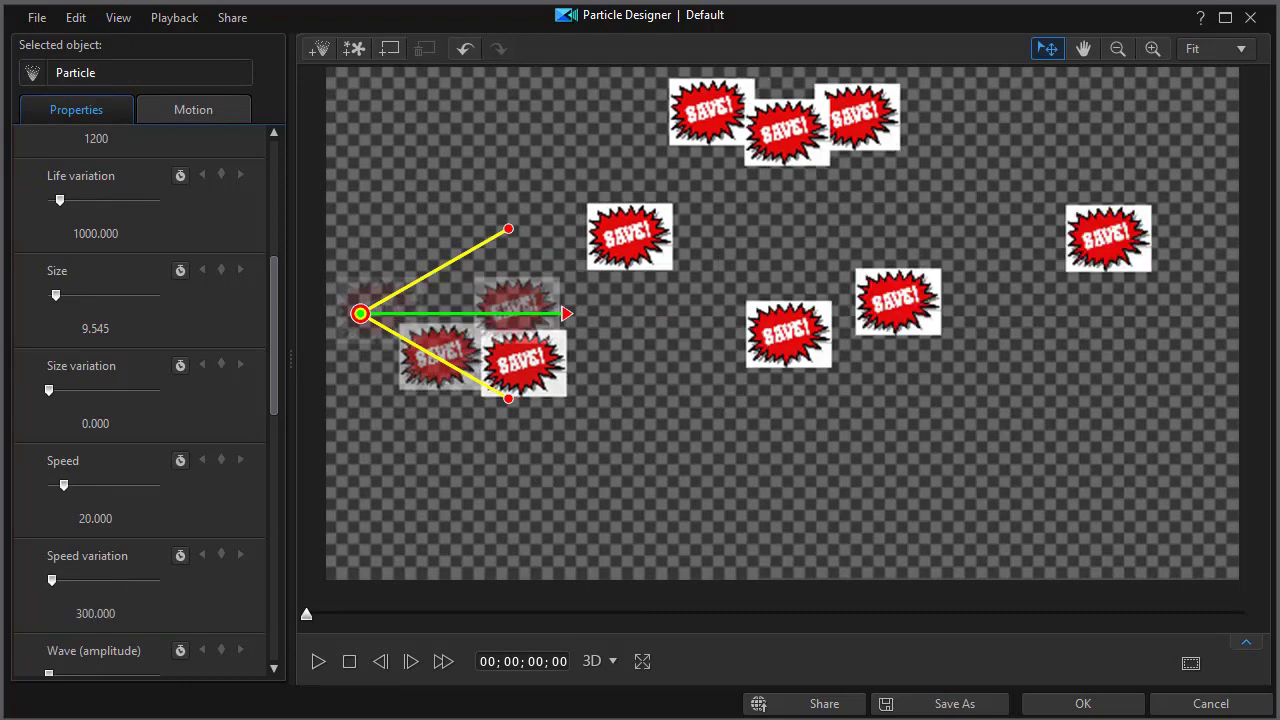
left_click(317, 662)
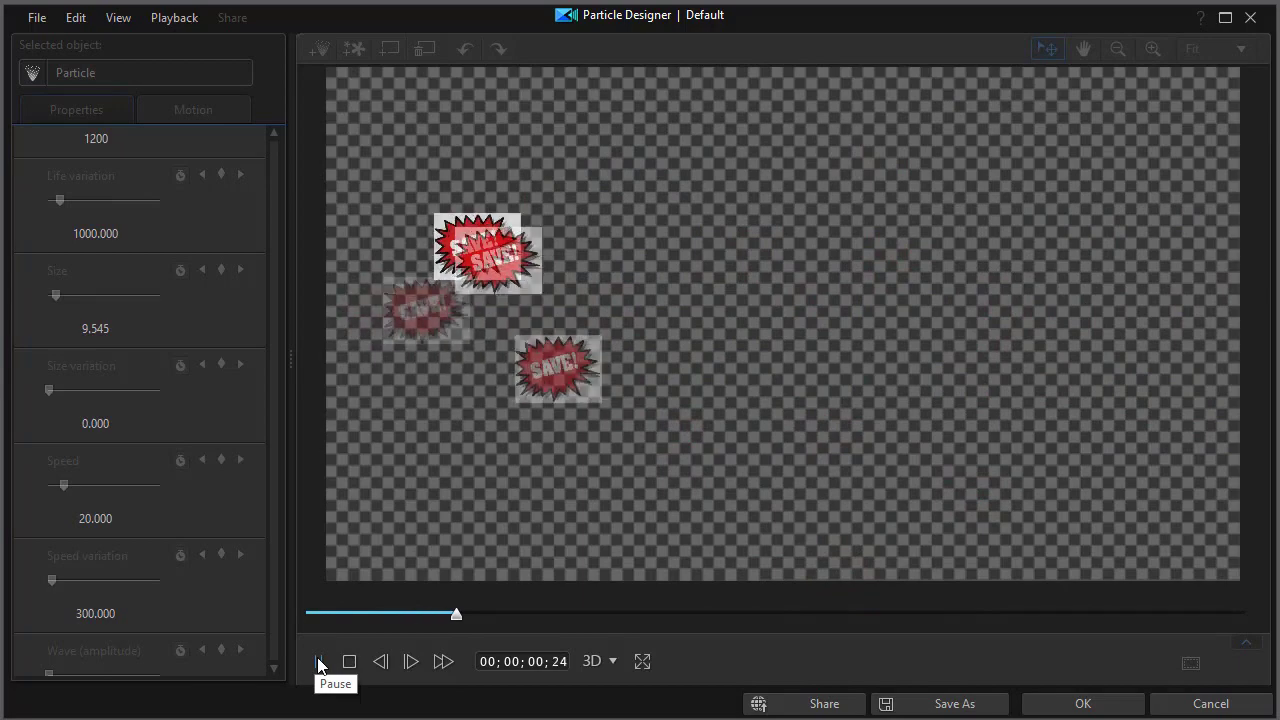
left_click(349, 663)
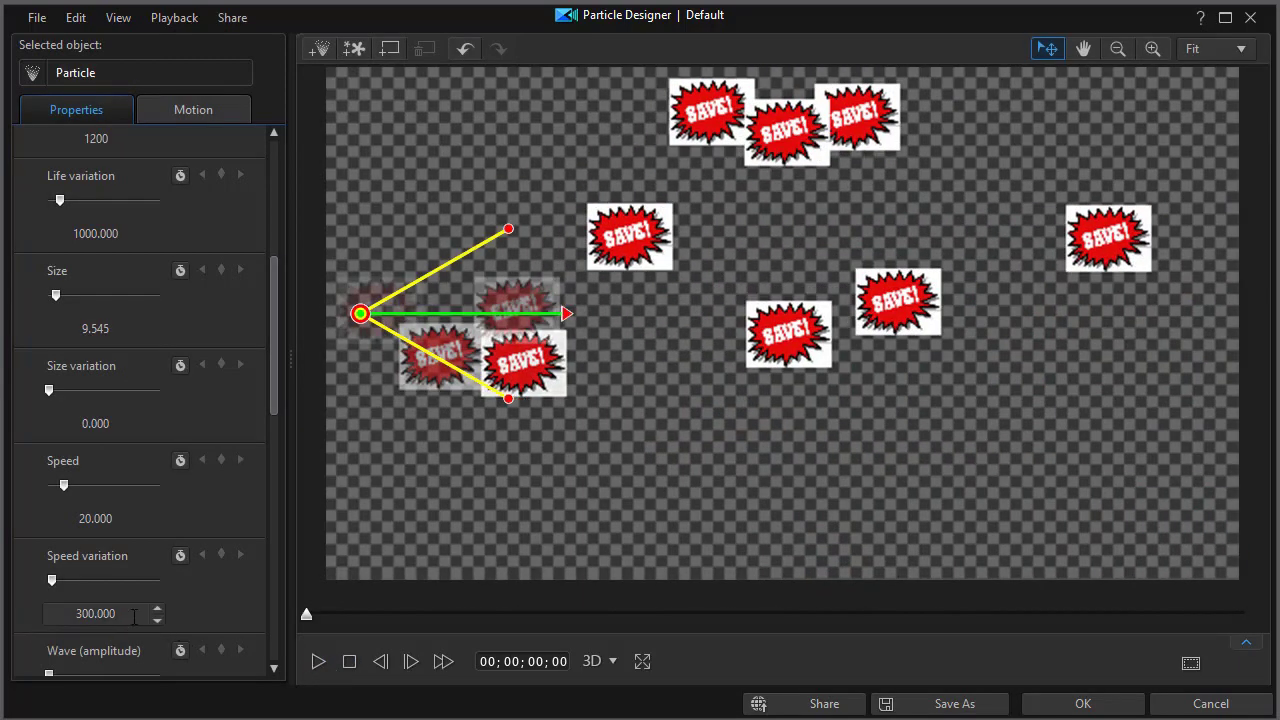
key("Return")
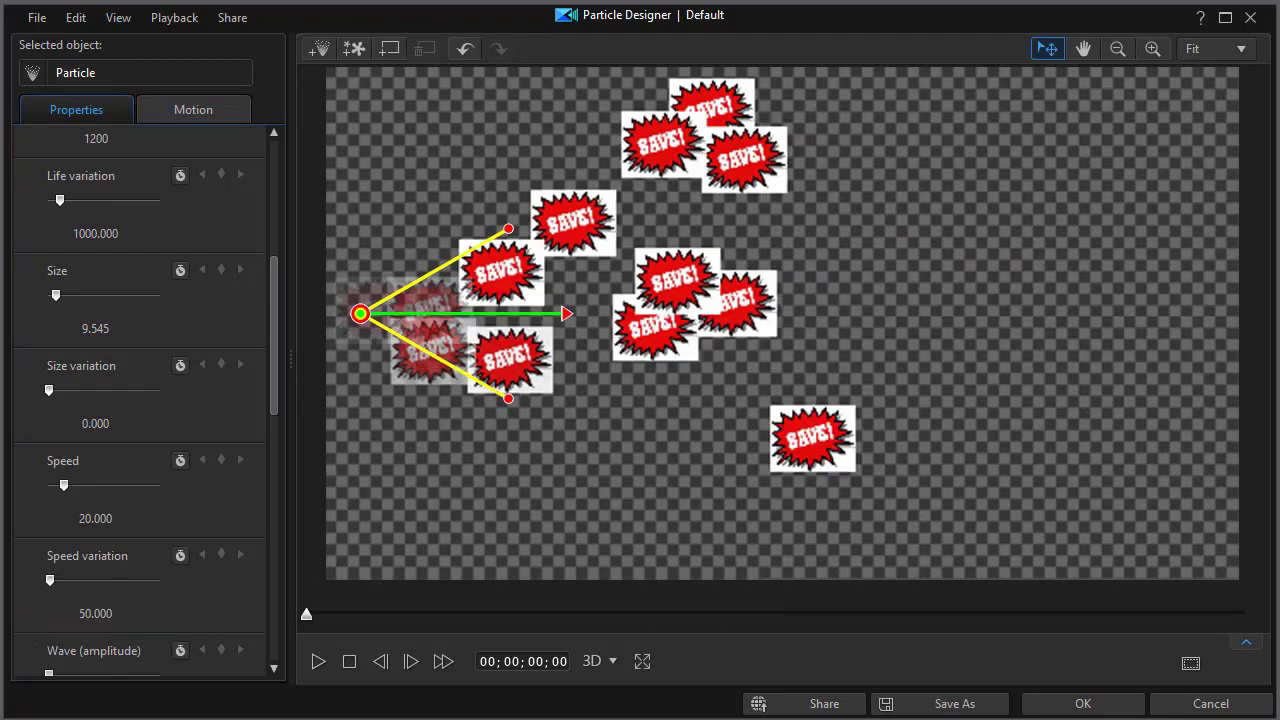
left_click(318, 661)
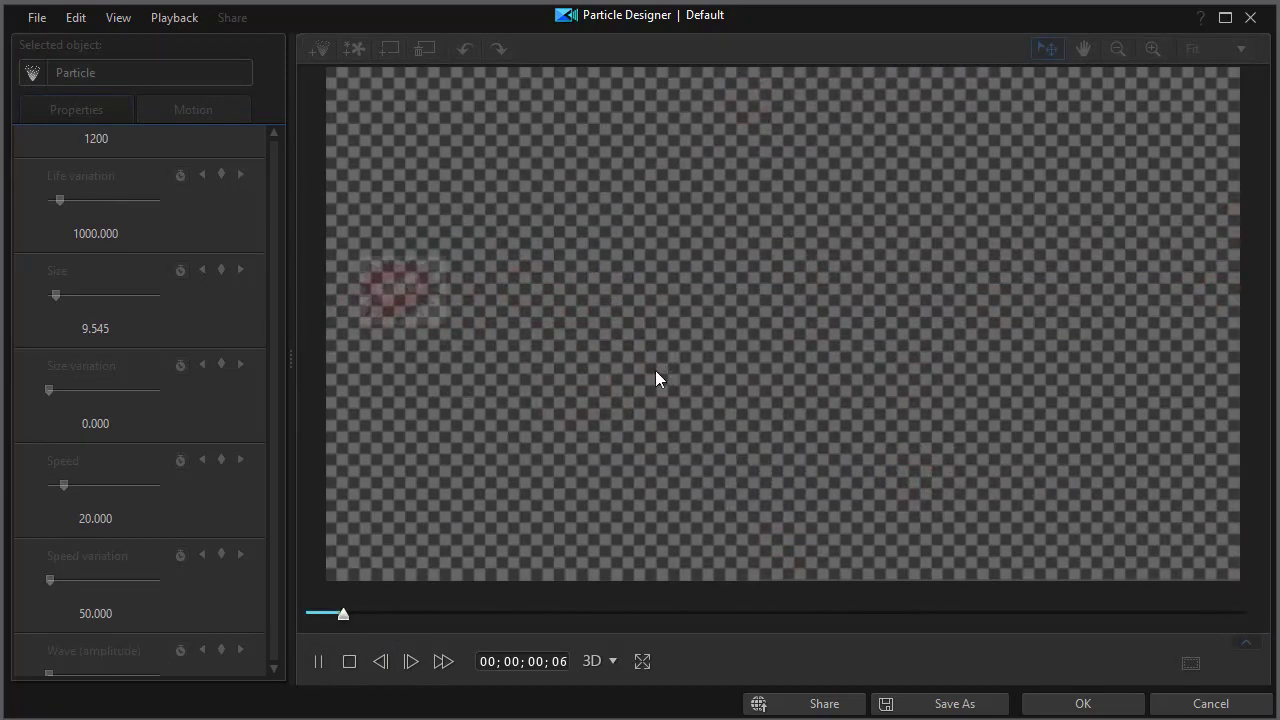
left_click(349, 661)
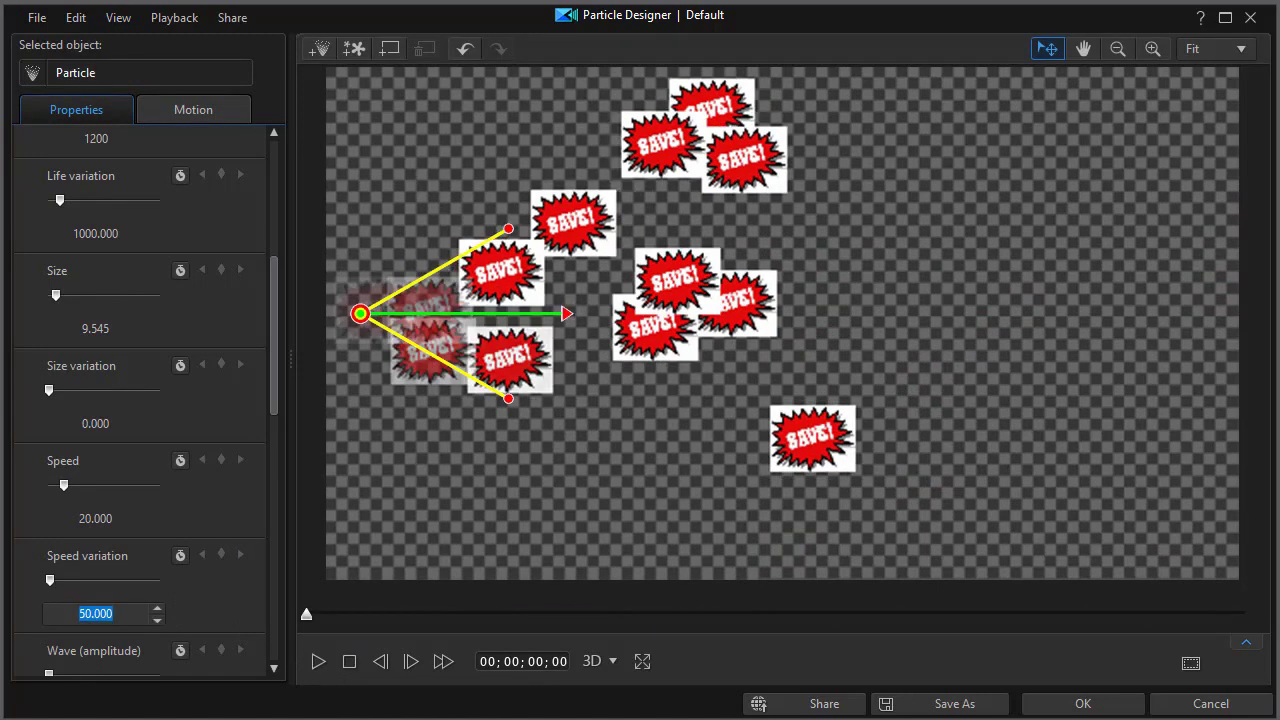
key("Return")
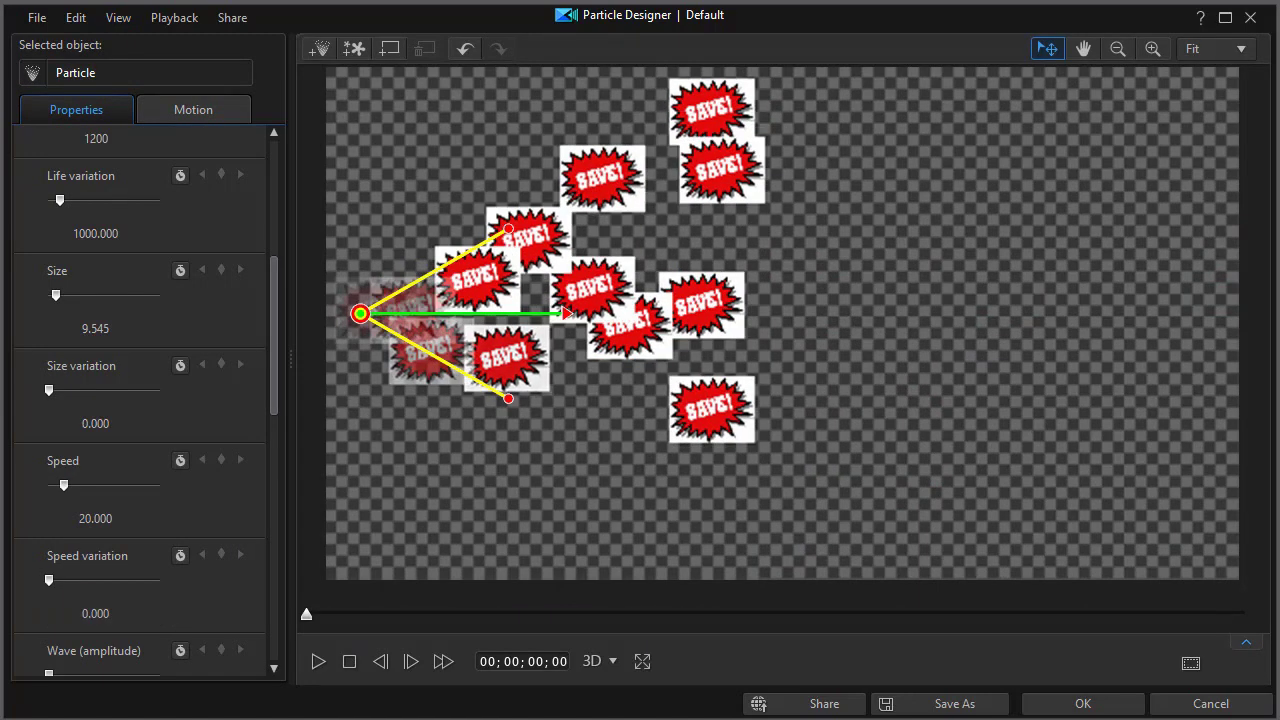
left_click(318, 662)
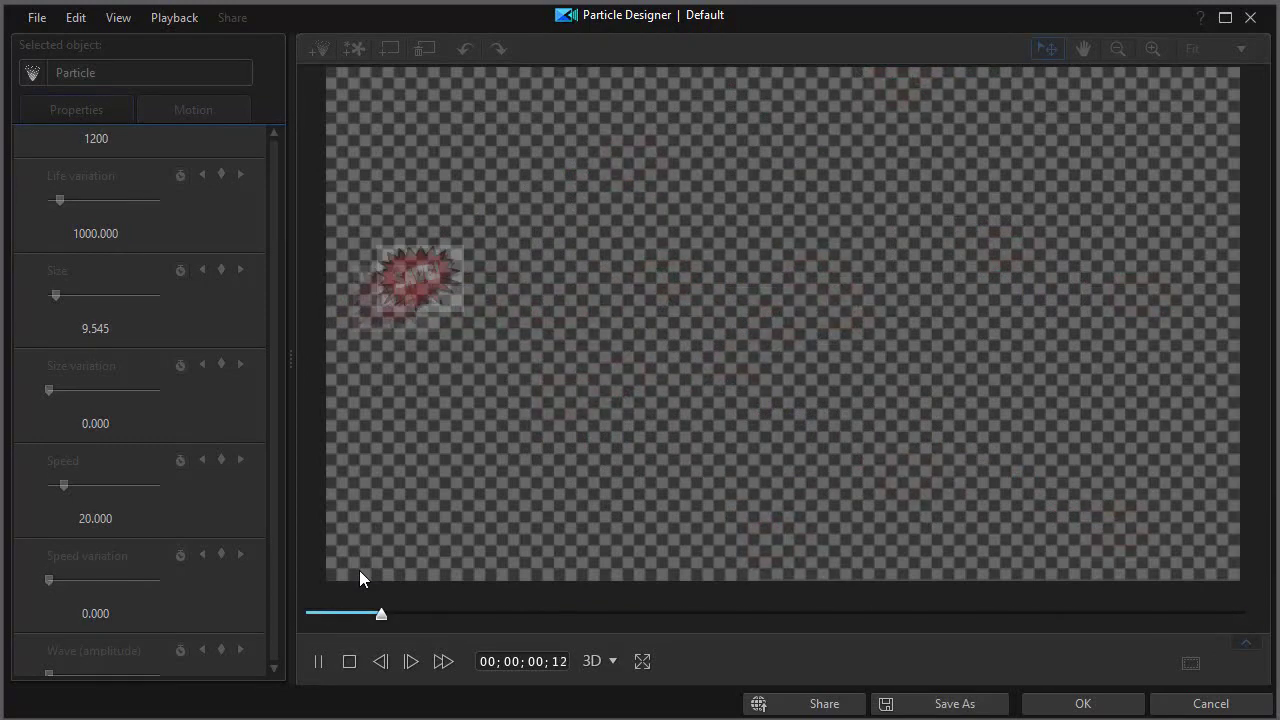
Stop the SAVE! particle preview so the designer returns to 00;00;00;00 for editing.
left_click(349, 661)
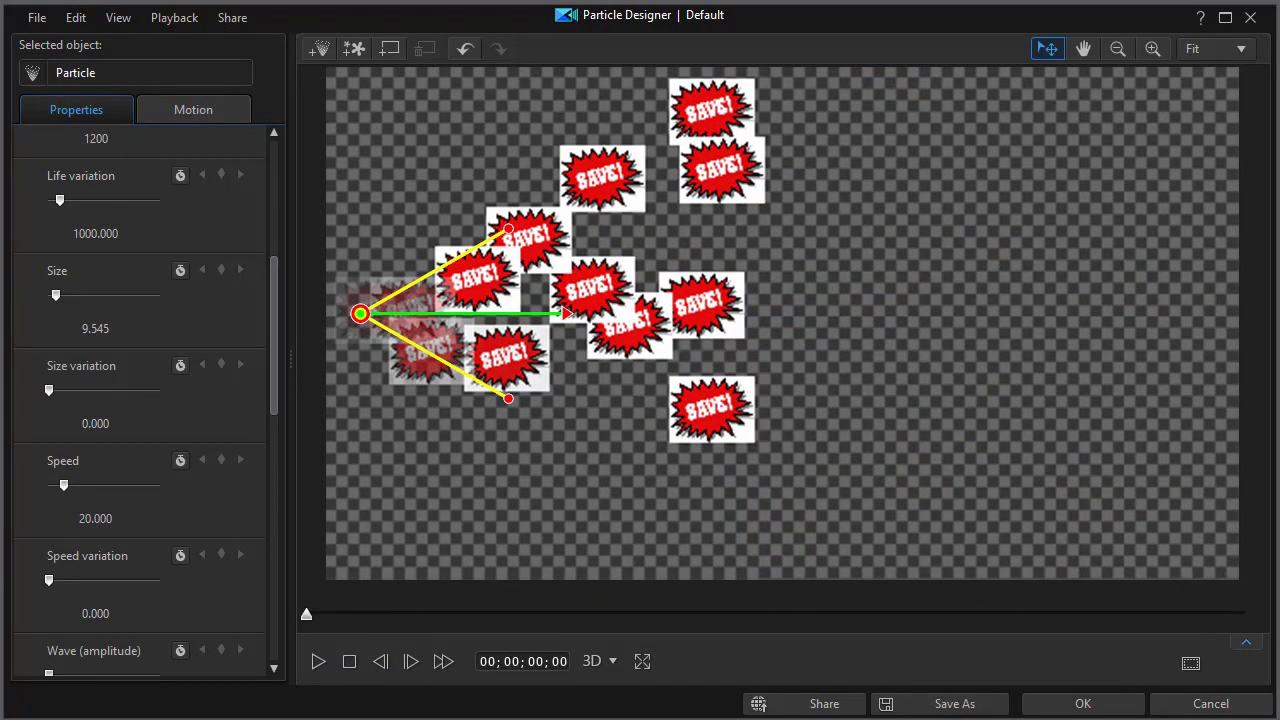